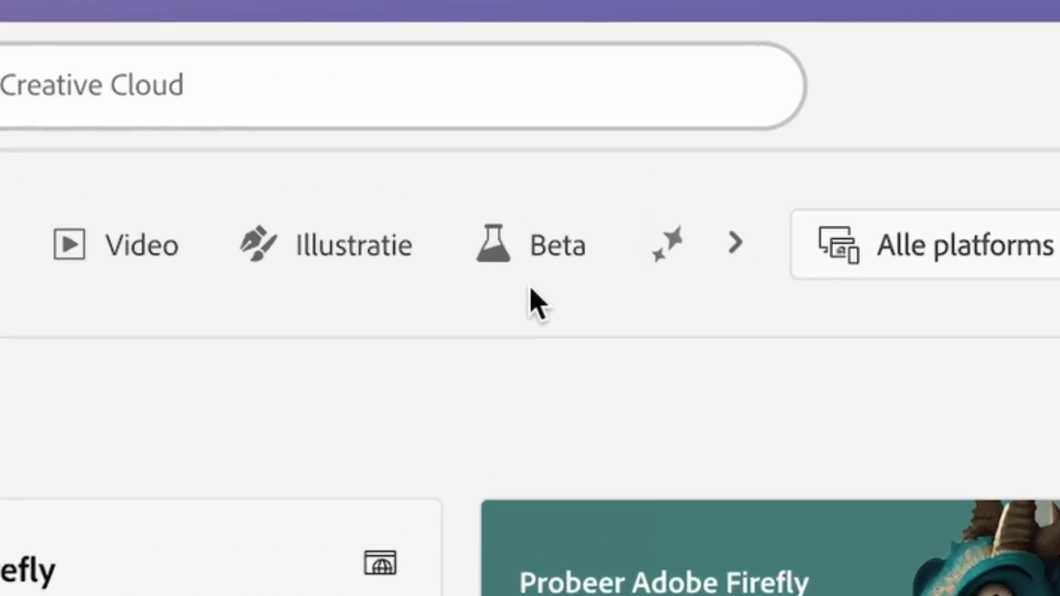
Step: Filter Creative Cloud's app list to the Beta category to reach Photoshop (Beta)
left_click(574, 258)
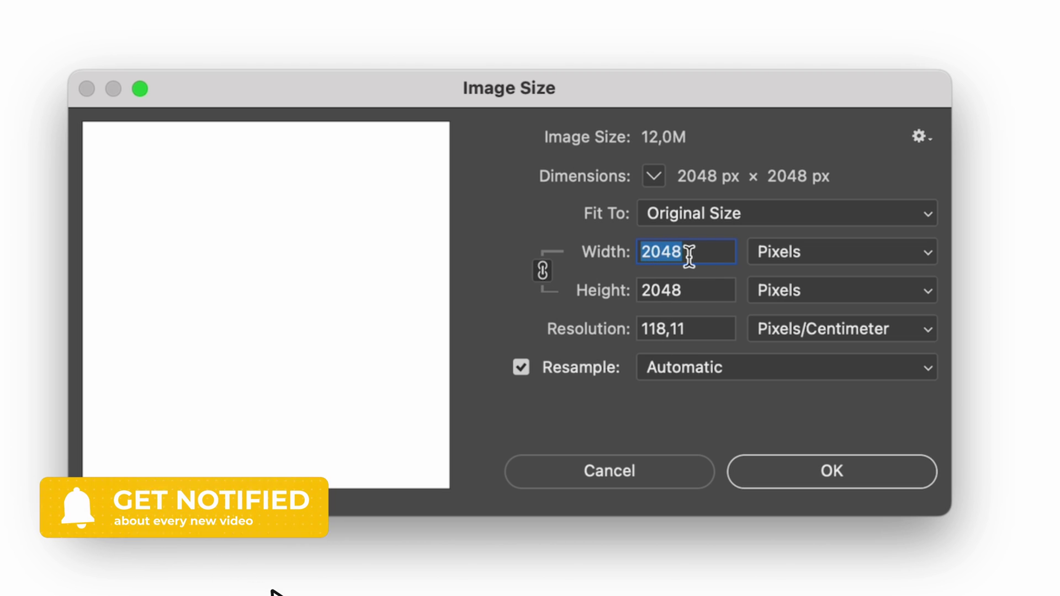
Step: Accept the Image Size dialog unchanged at 2048 × 2048 px
left_click(832, 471)
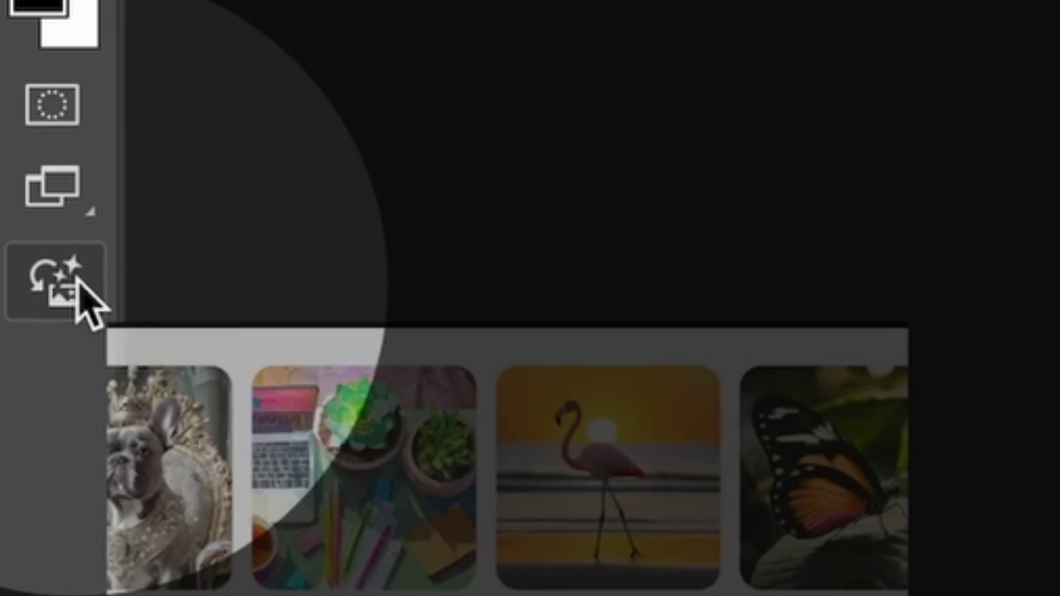
Step: Open the image generator, load the bird's nest inspiration prompt, then clear the prompt
left_click(77, 279)
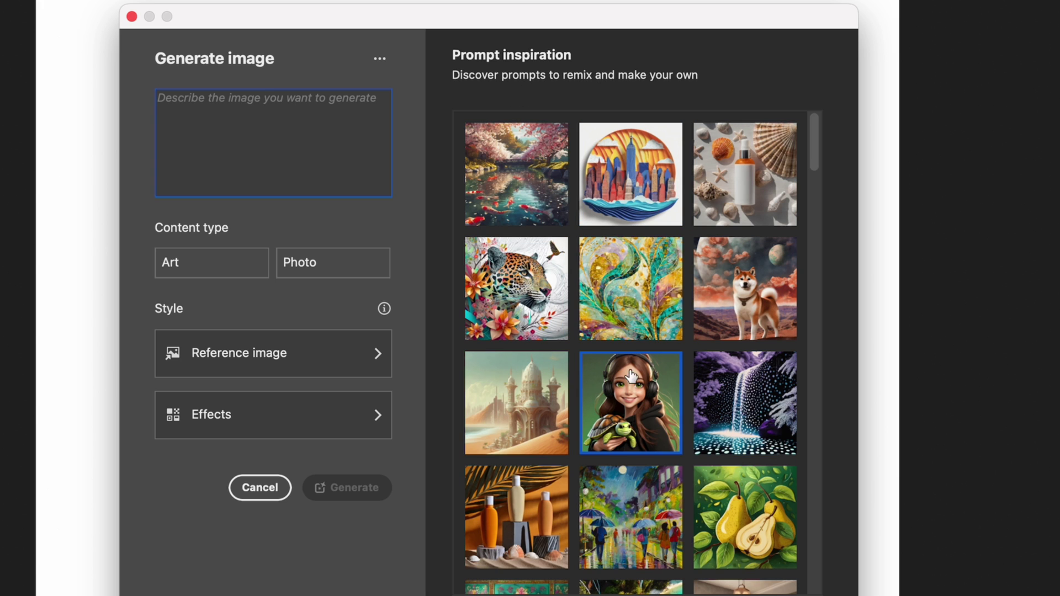
scroll(631, 377, "down", 7)
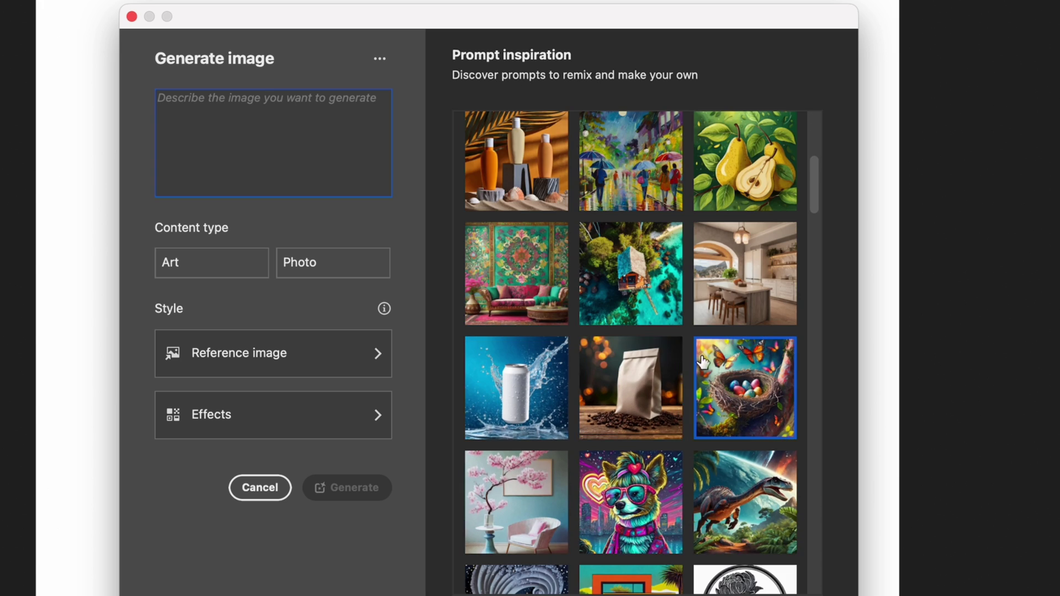
left_click(703, 362)
left_click_drag(157, 111, 311, 124)
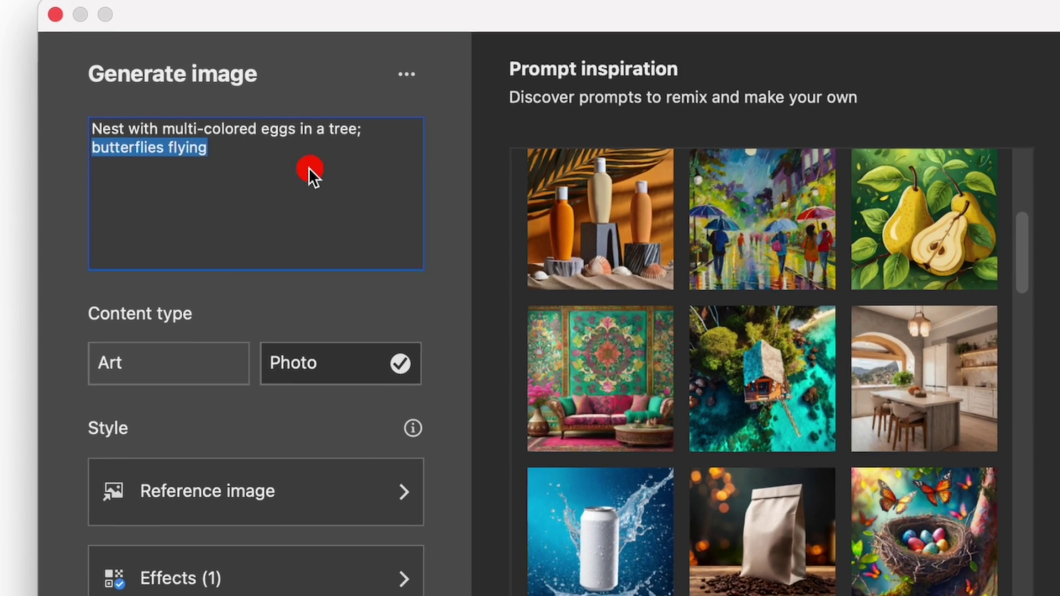
left_click_drag(309, 167, 62, 116)
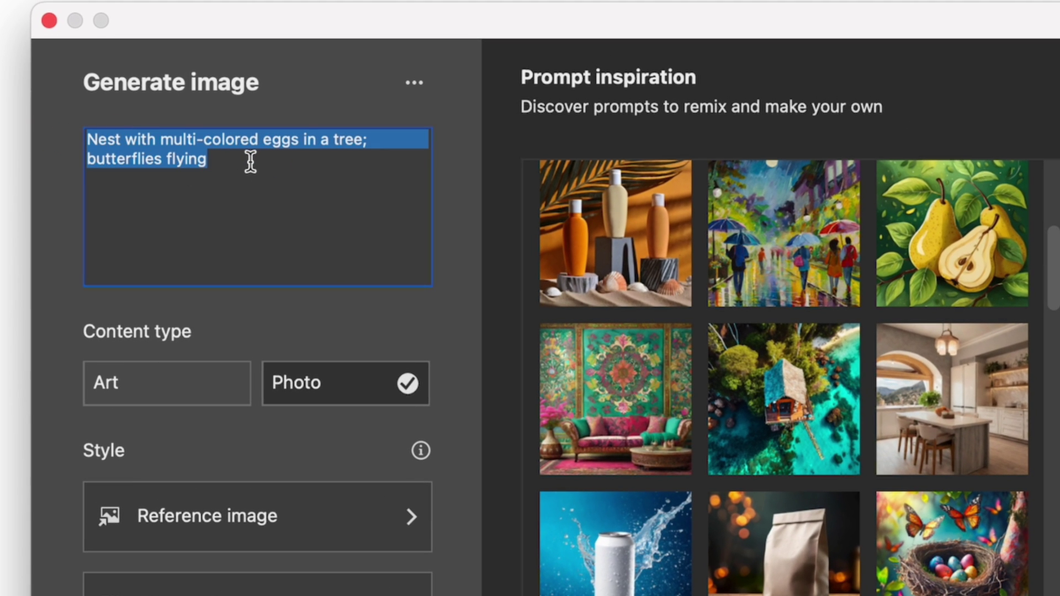
key("BackSpace")
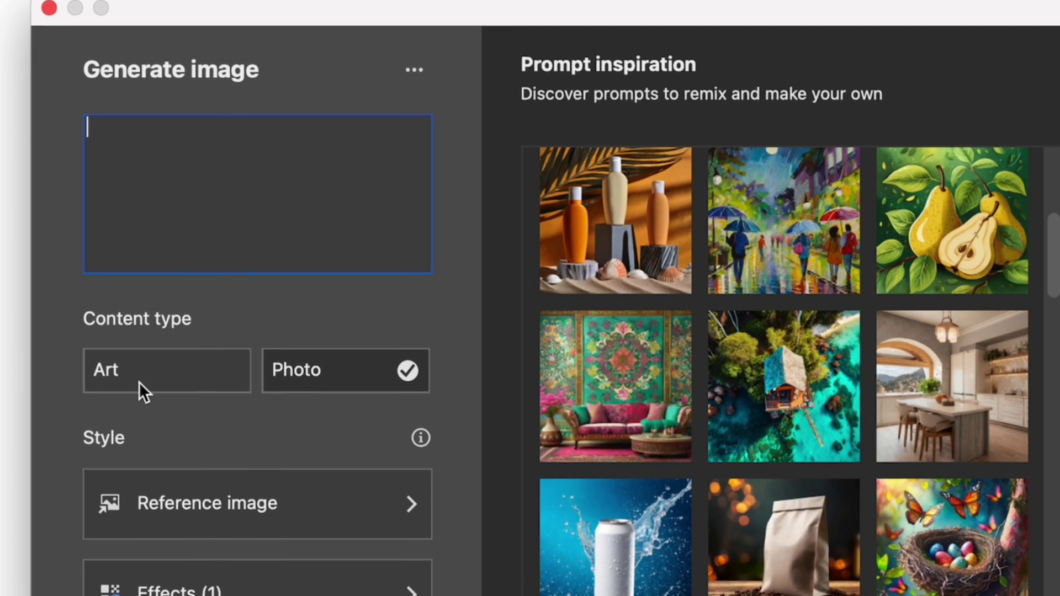
Step: Keep Photo content type and choose the teal polygon gallery picture as reference image
left_click(138, 394)
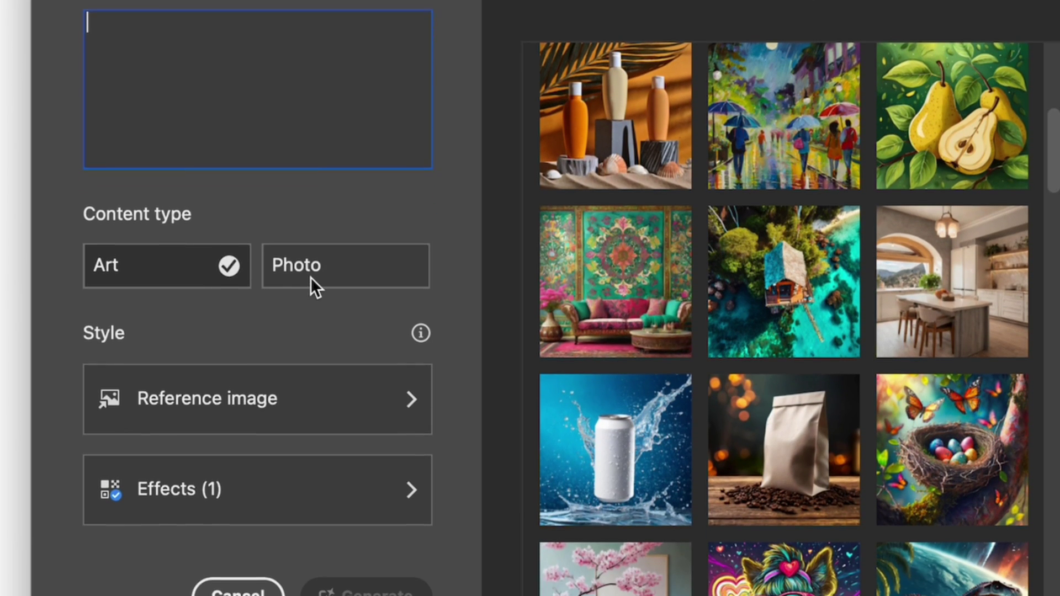
left_click(311, 276)
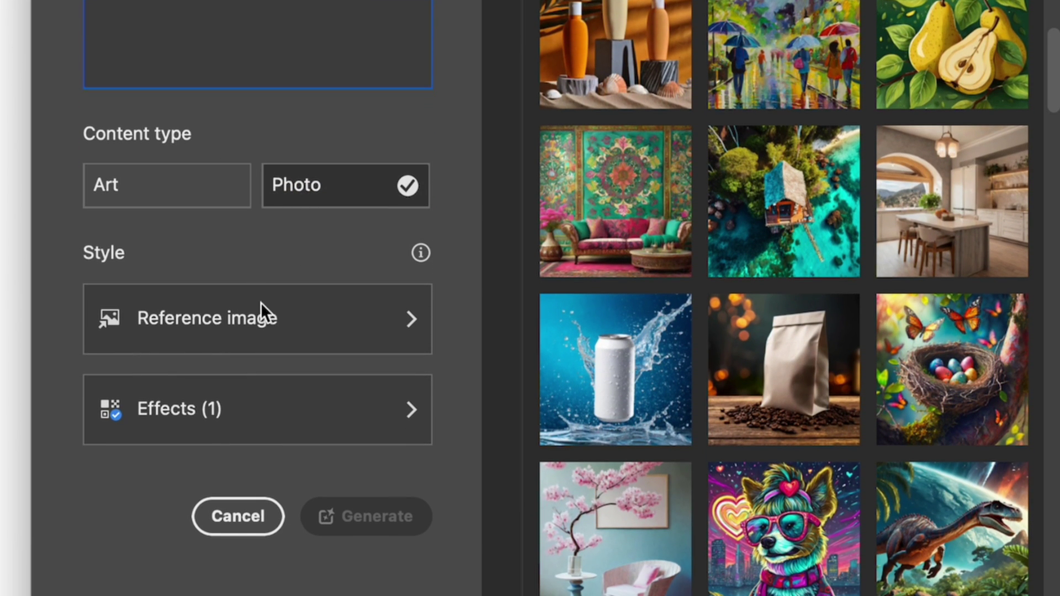
left_click(265, 315)
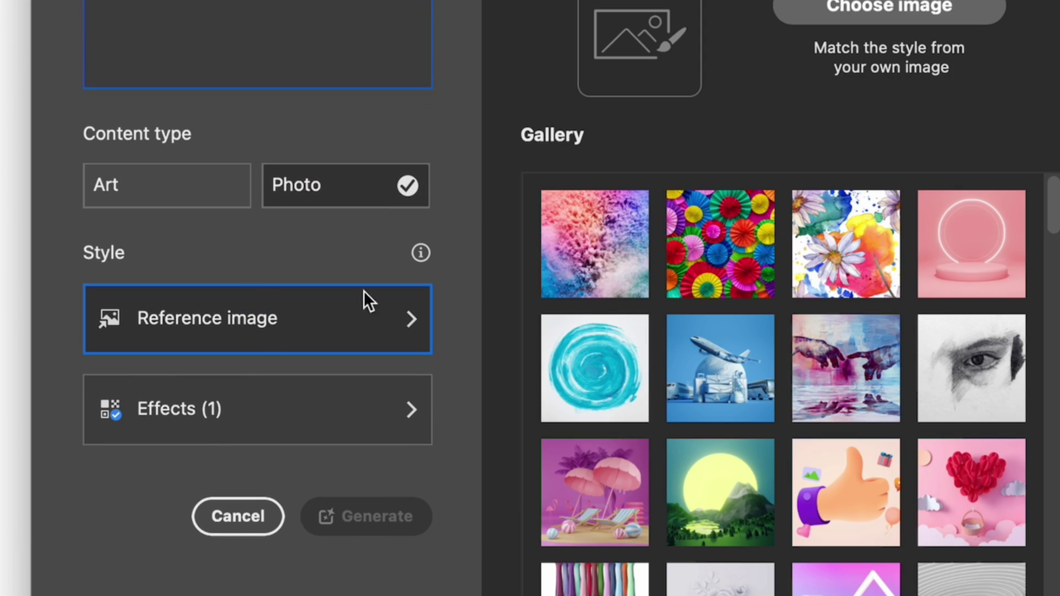
scroll(753, 371, "down", 6)
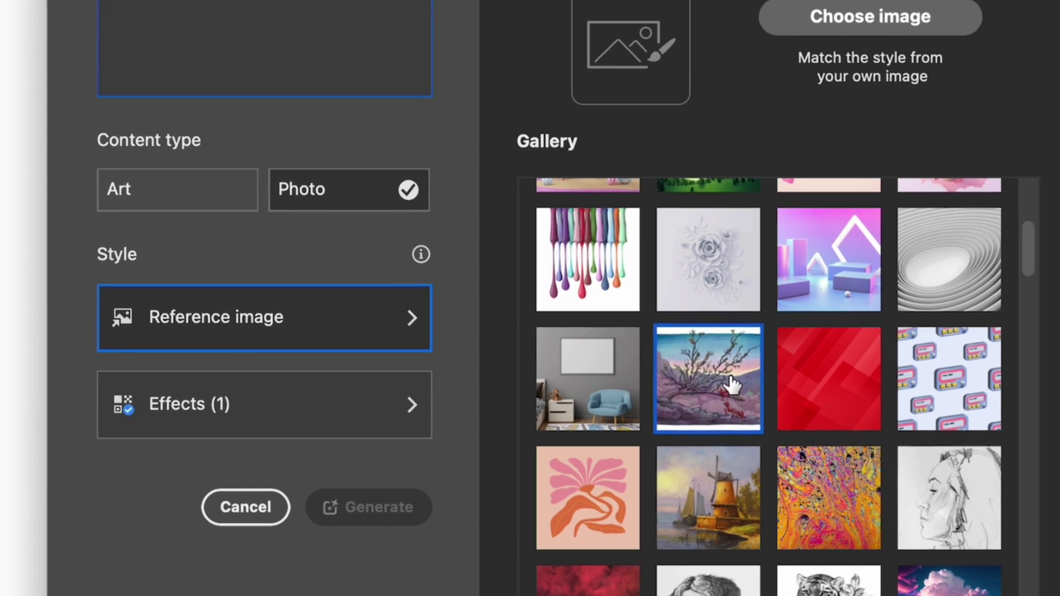
scroll(733, 384, "down", 10)
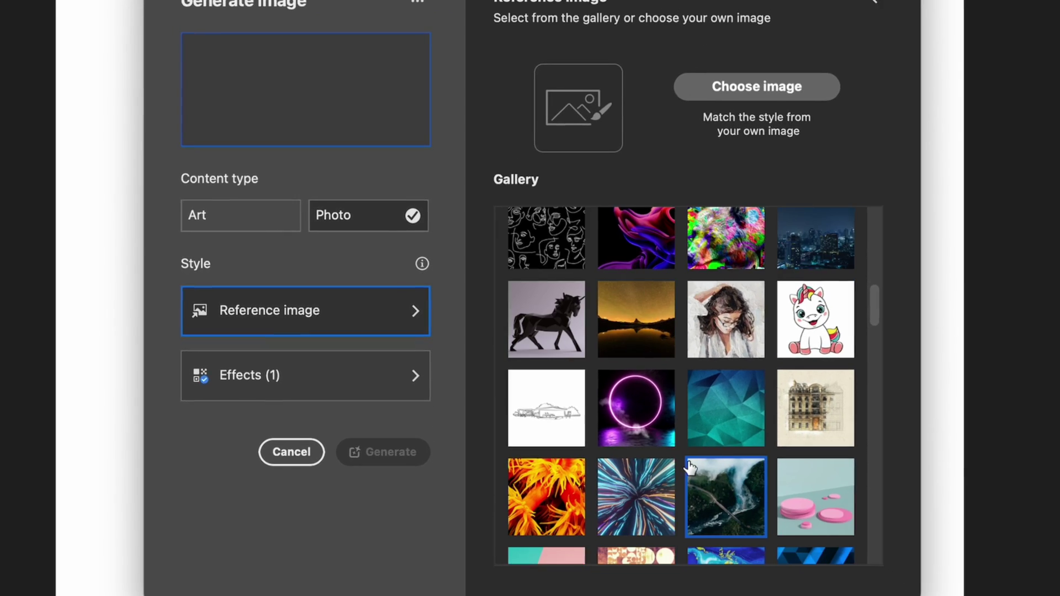
left_click(652, 406)
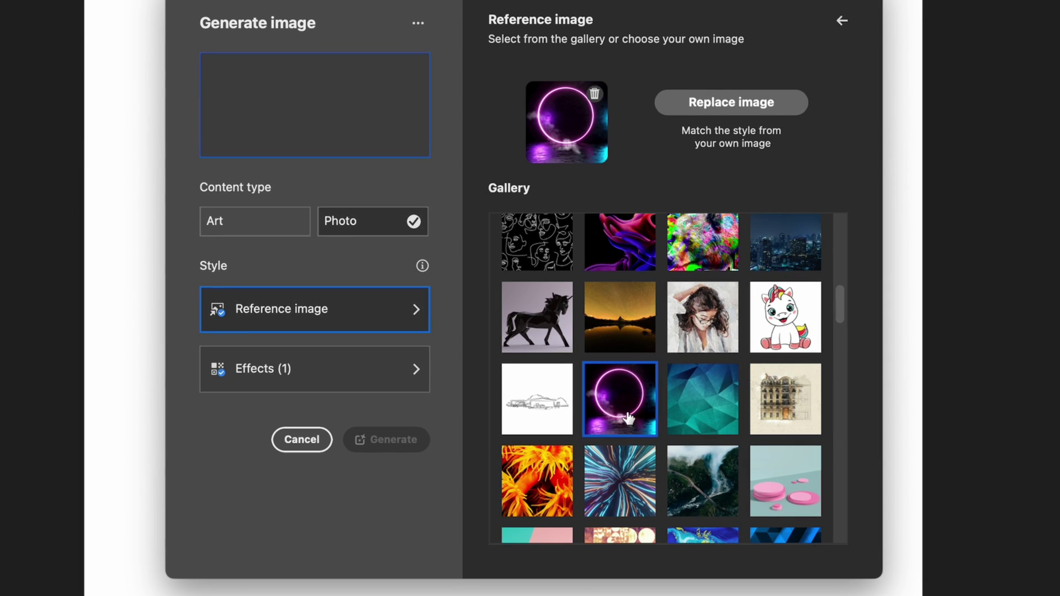
left_click(707, 408)
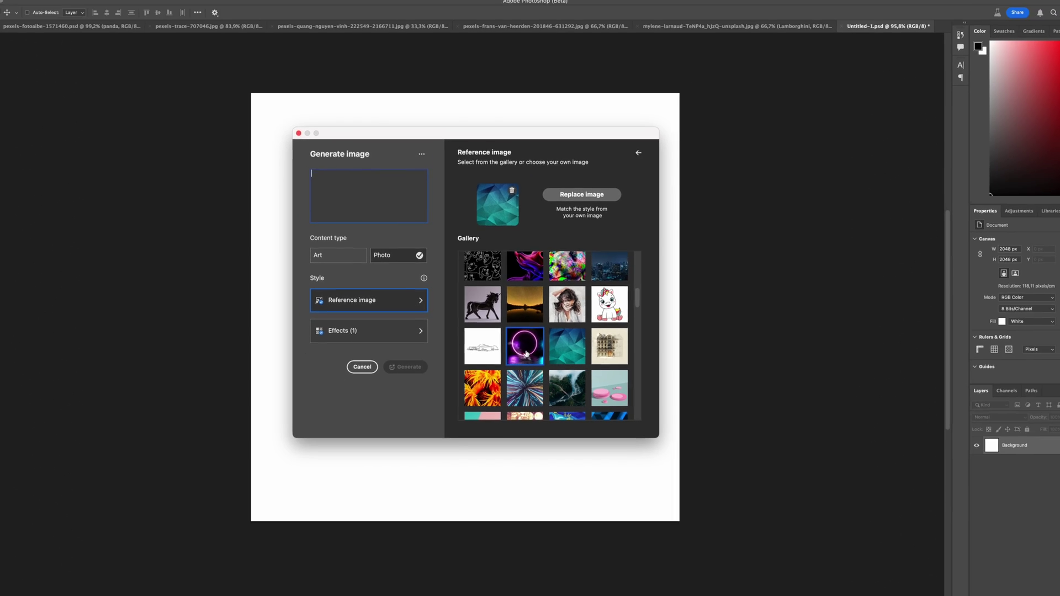
Step: Switch the reference to the neon ring and enter the prompt 'A tiger walking through New York City'
left_click(525, 353)
left_click(365, 306)
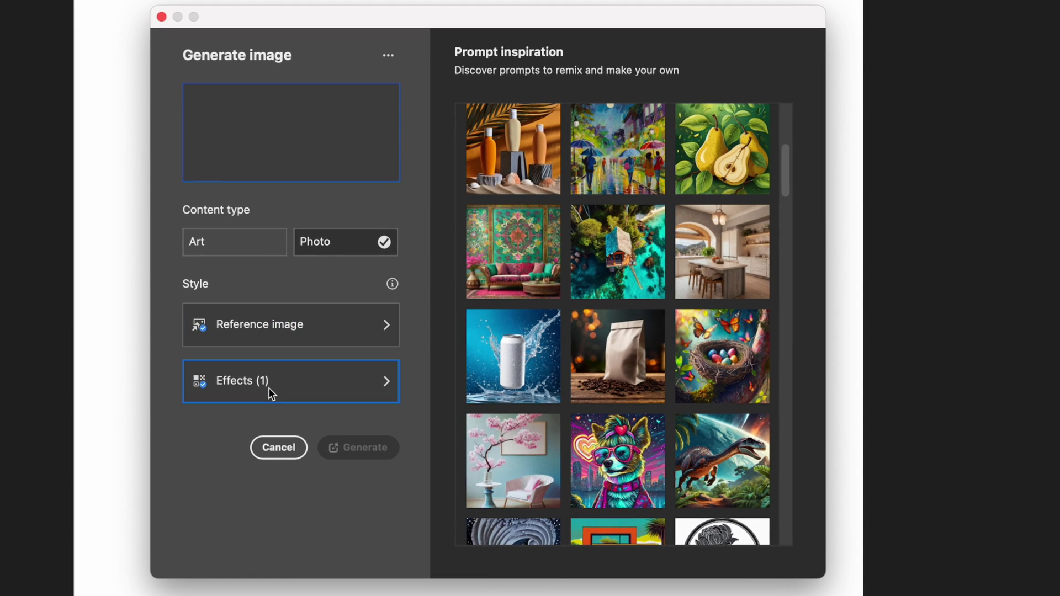
left_click(227, 150)
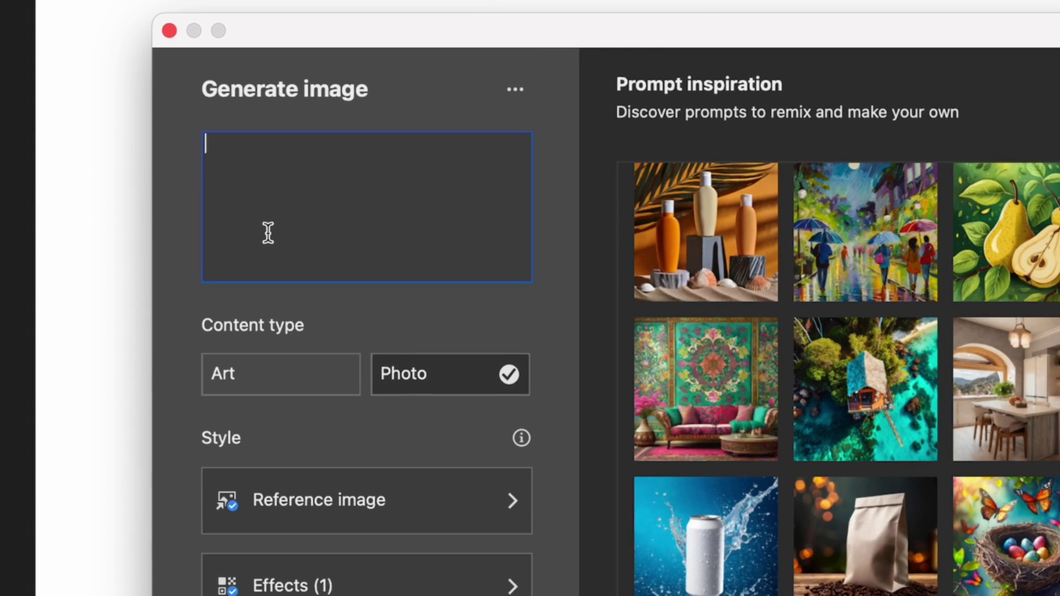
type("A tiger walking through New")
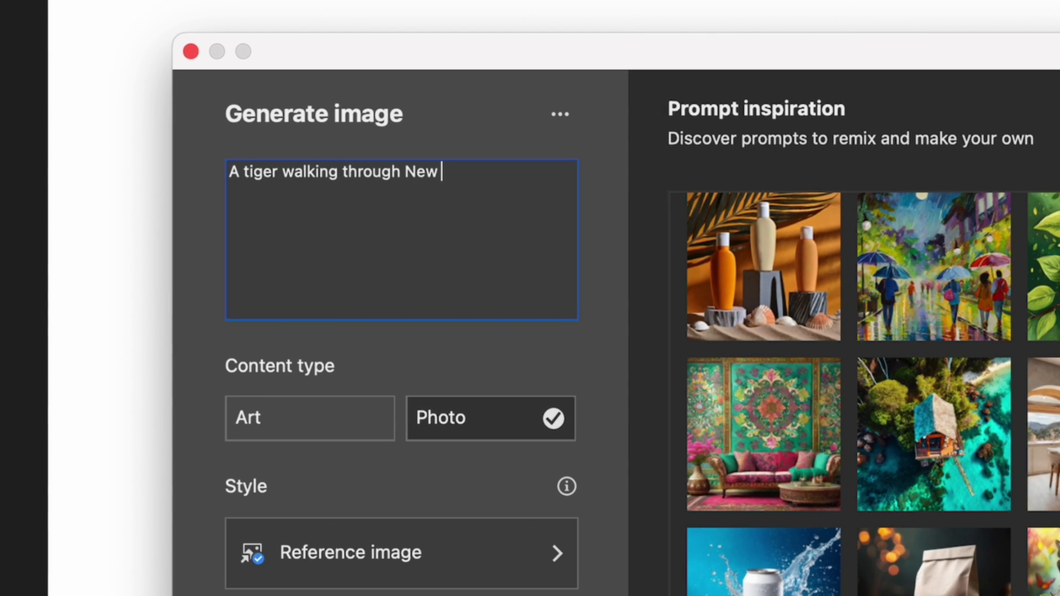
type(" York City")
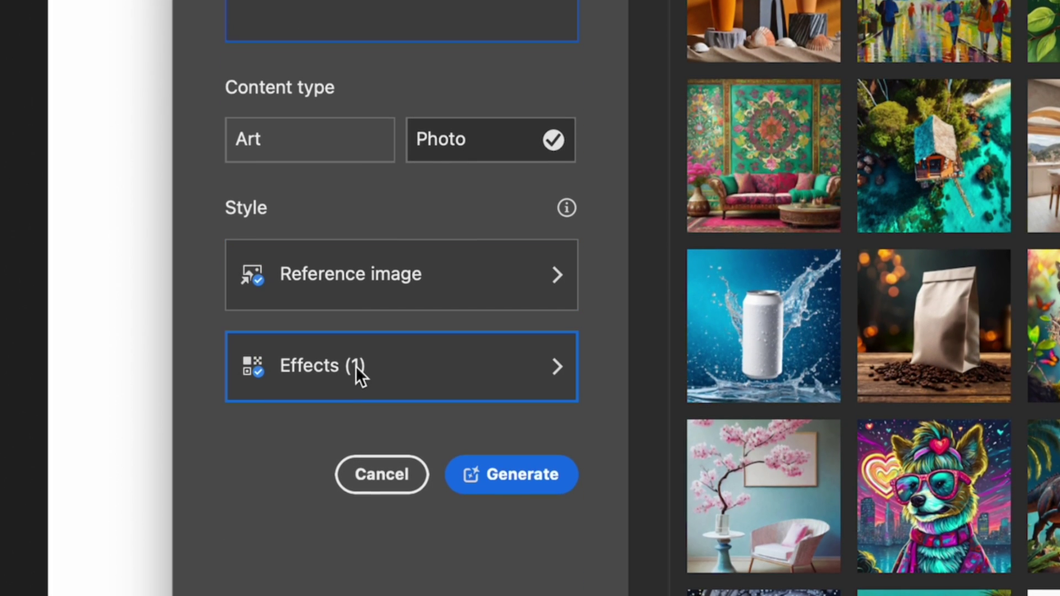
Step: Replace the Fantasy effect with Hyper realistic from the Popular styles
left_click(358, 369)
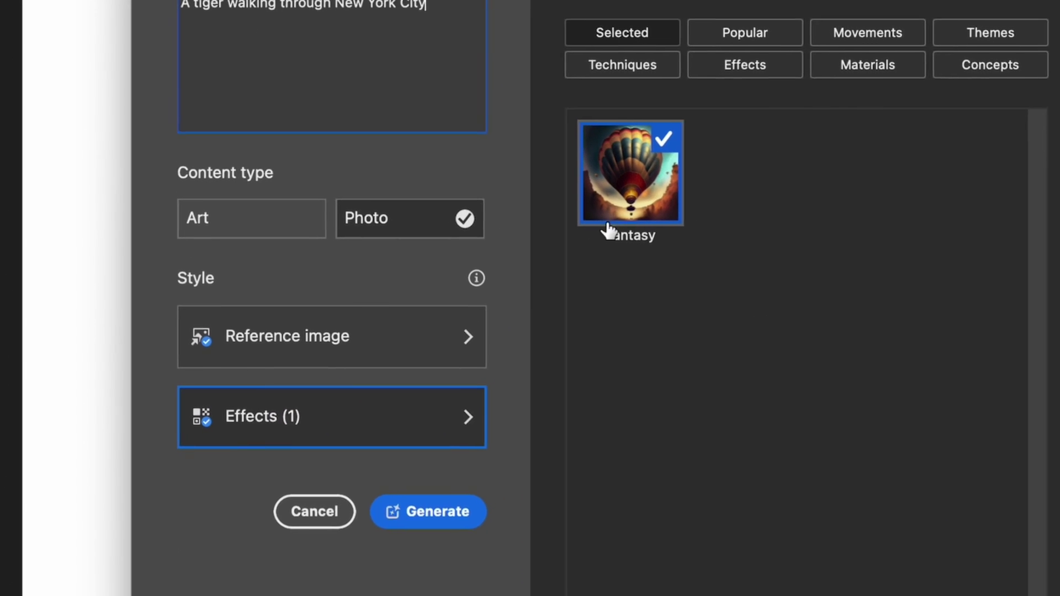
left_click(780, 49)
left_click(678, 129)
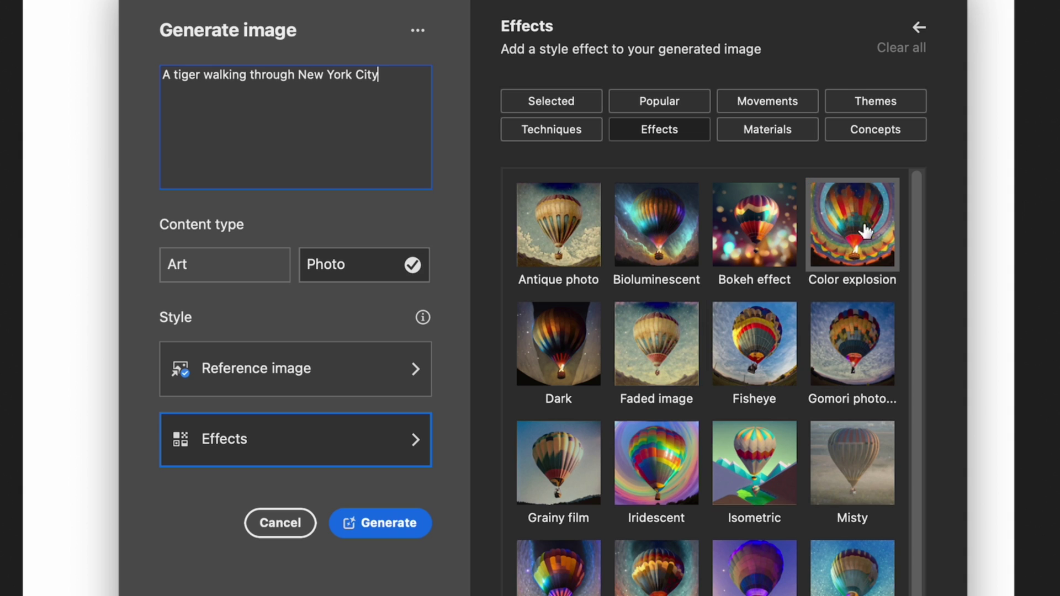
left_click(796, 131)
left_click(643, 99)
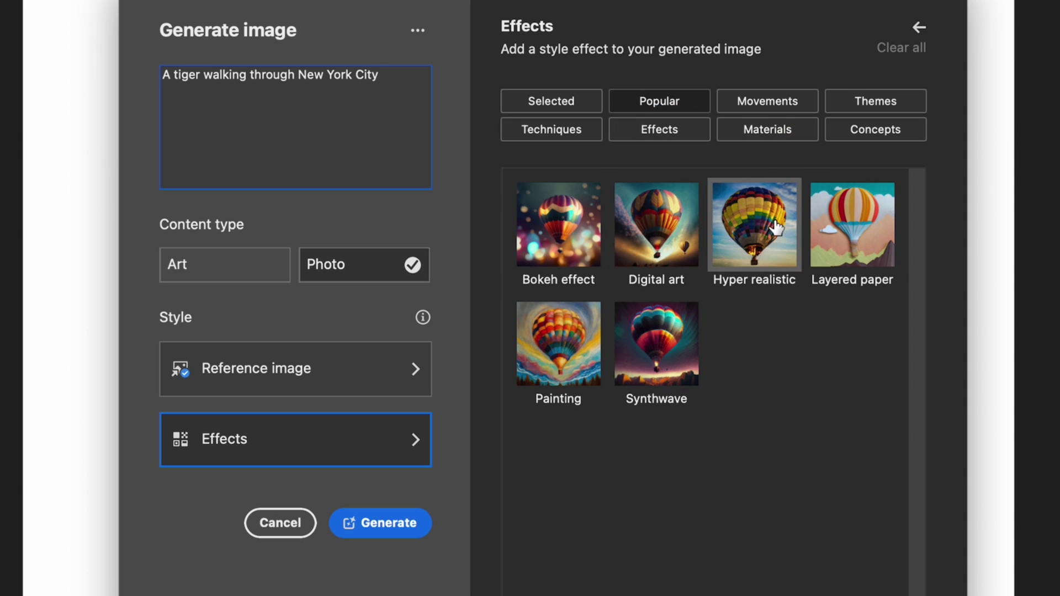
left_click(755, 225)
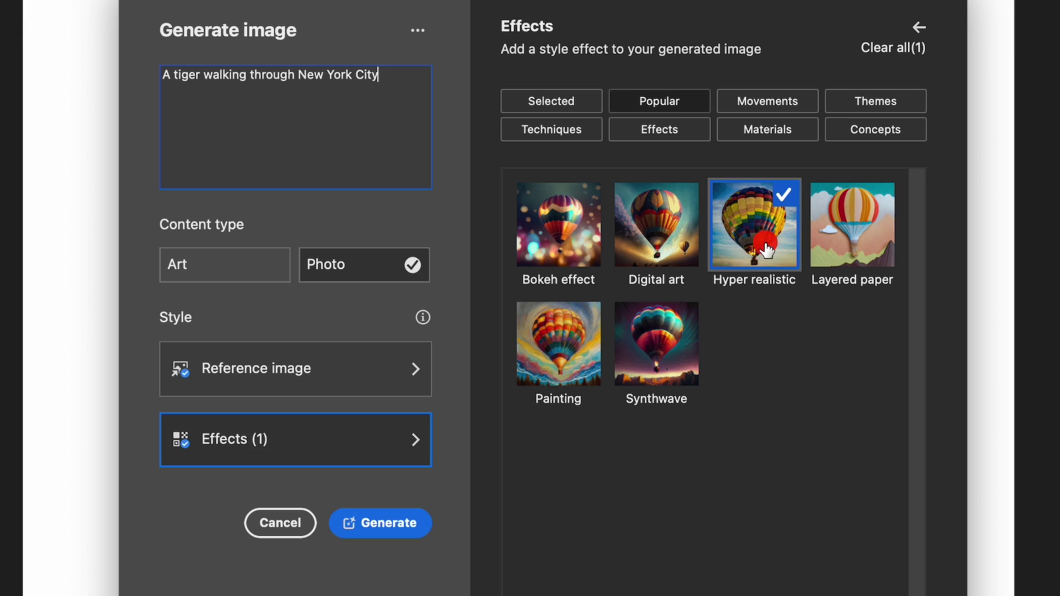
left_click(655, 232)
left_click(654, 234)
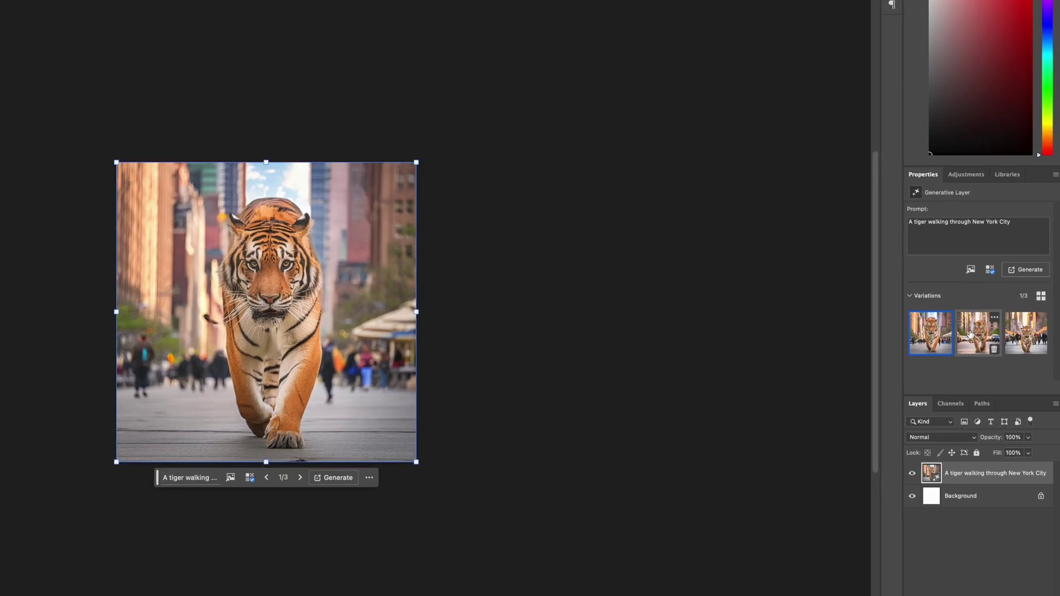
Step: Compare the three tiger variations, returning to the first one
left_click(1009, 333)
left_click(1041, 336)
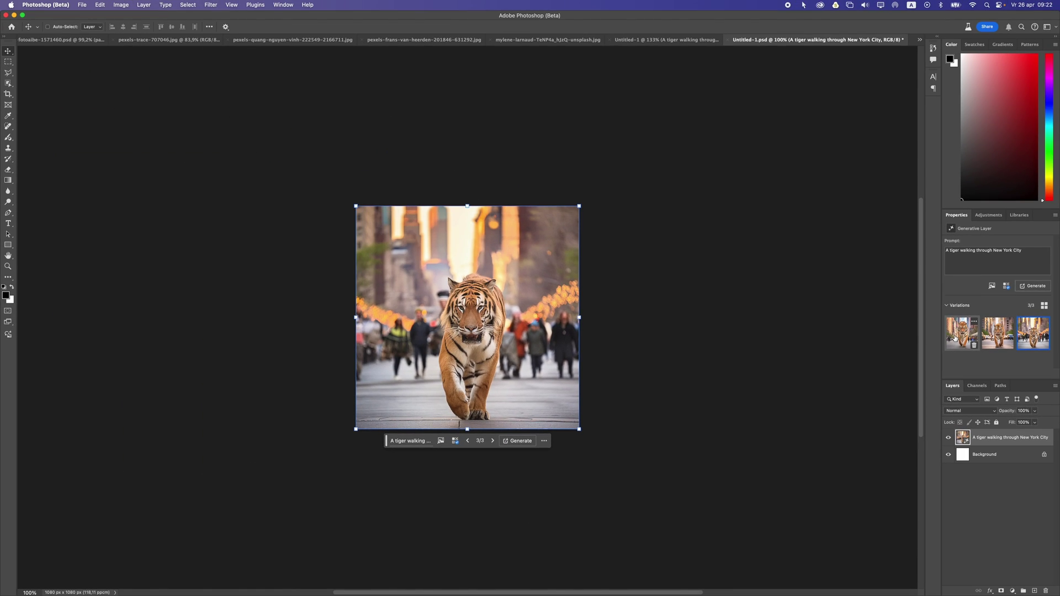
left_click(103, 364)
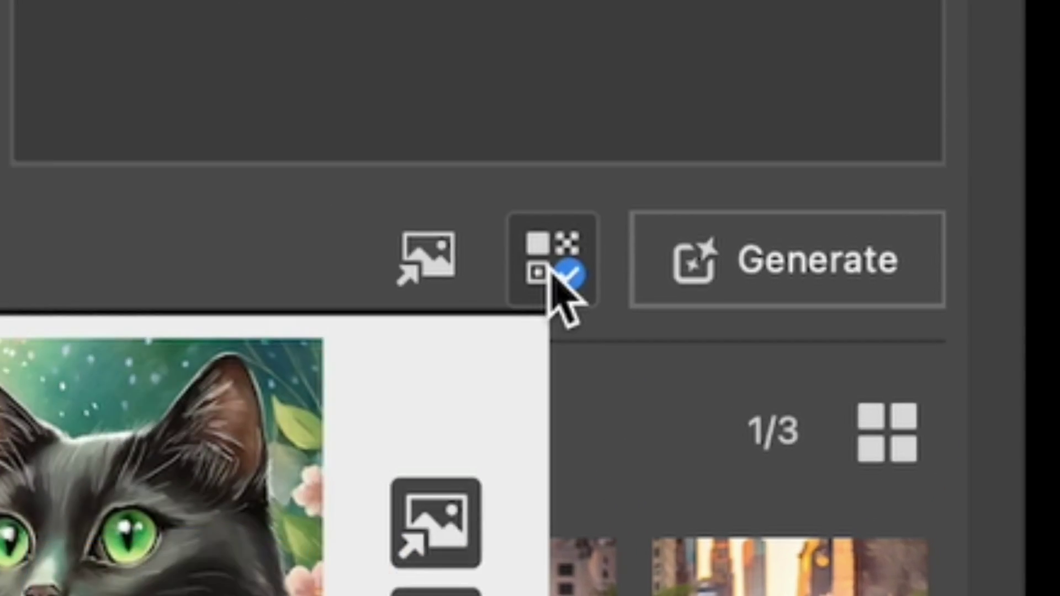
Step: Add the Fisheye effect and generate more tiger variations
left_click(1006, 288)
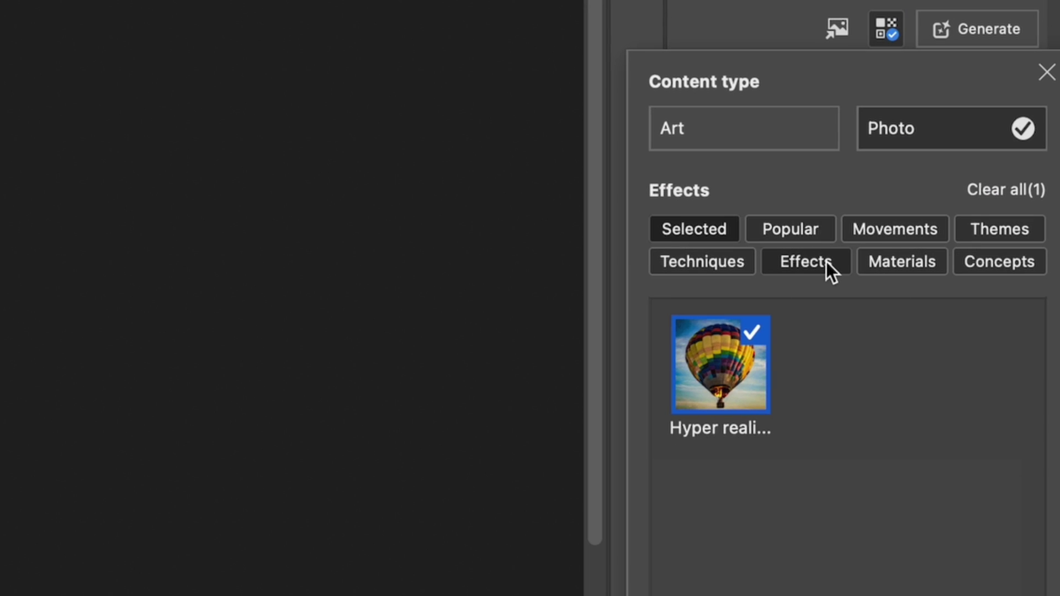
left_click(827, 263)
scroll(740, 422, "down", 4)
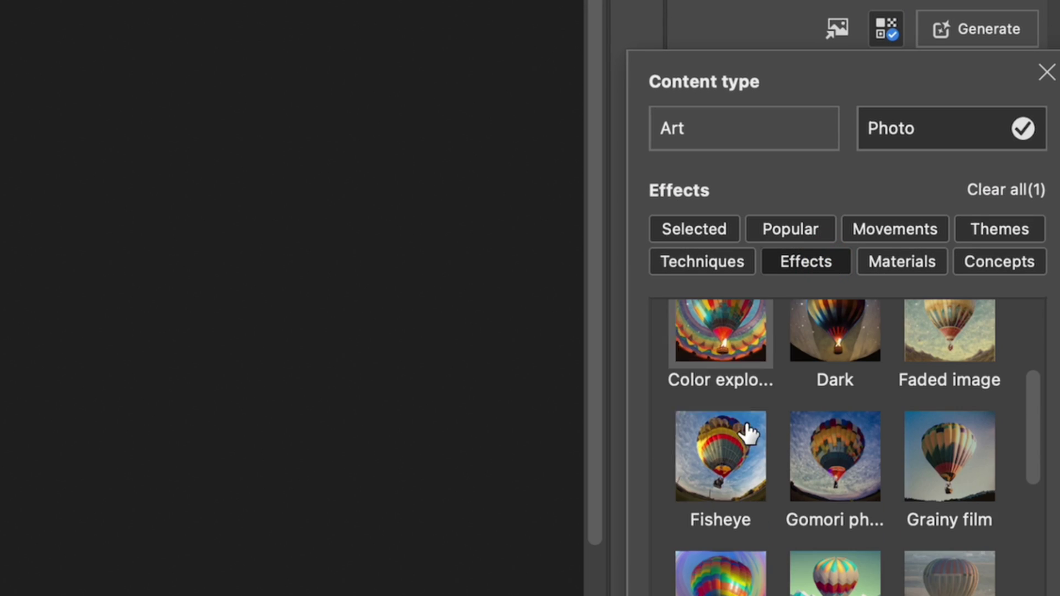
left_click(721, 486)
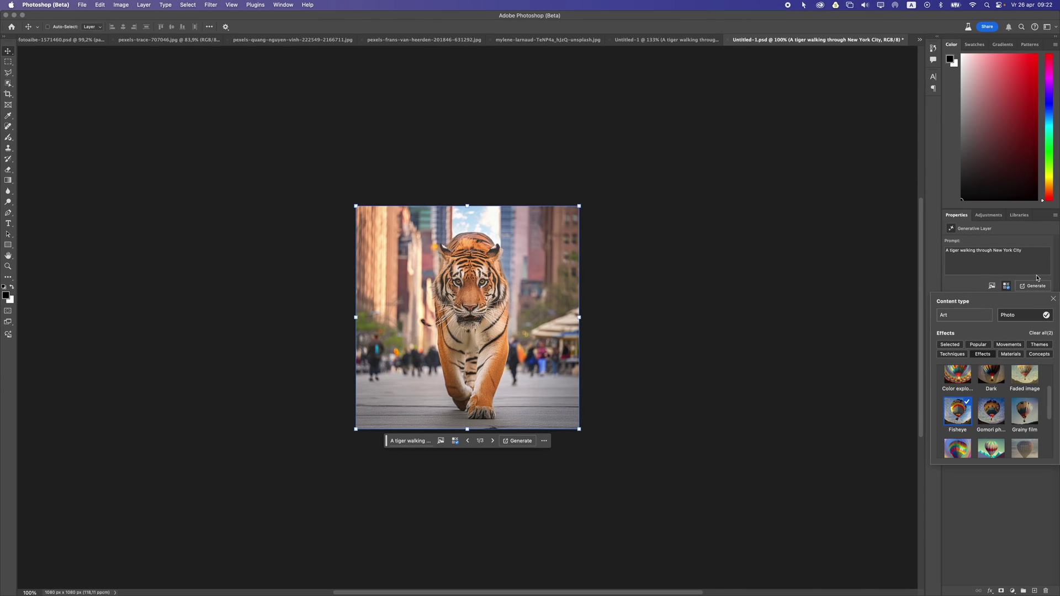
left_click(1036, 279)
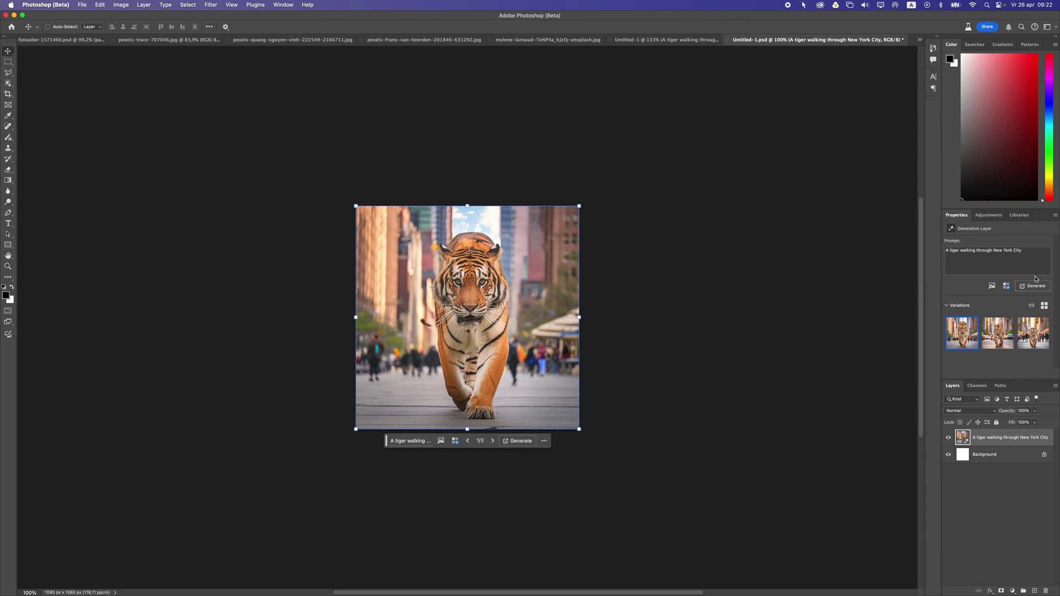
left_click(1031, 287)
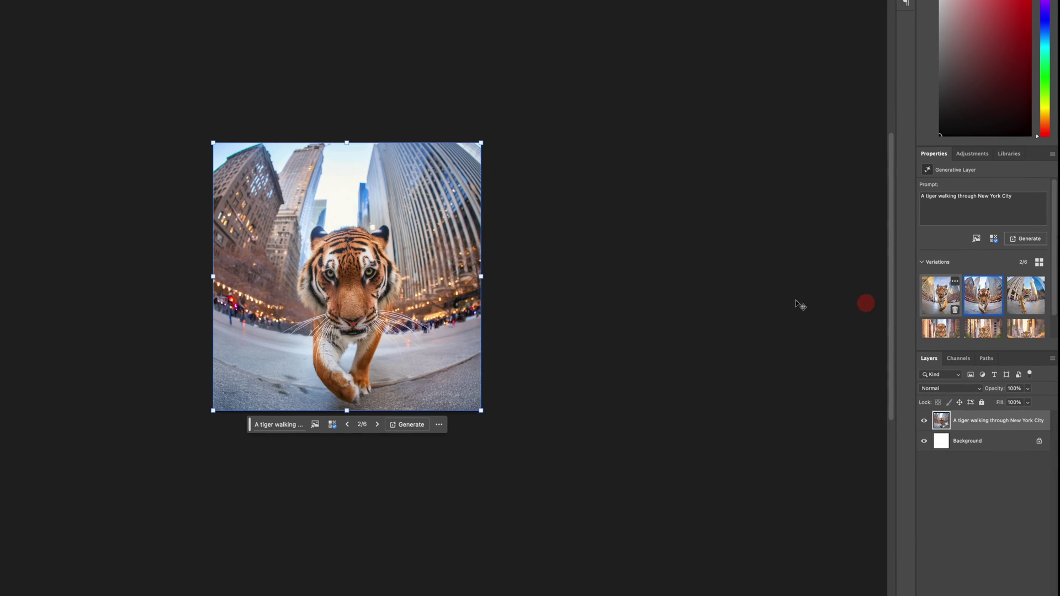
Step: Select the fisheye close-up tiger variation (2/6)
key("ctrl+plus")
left_click(1028, 295)
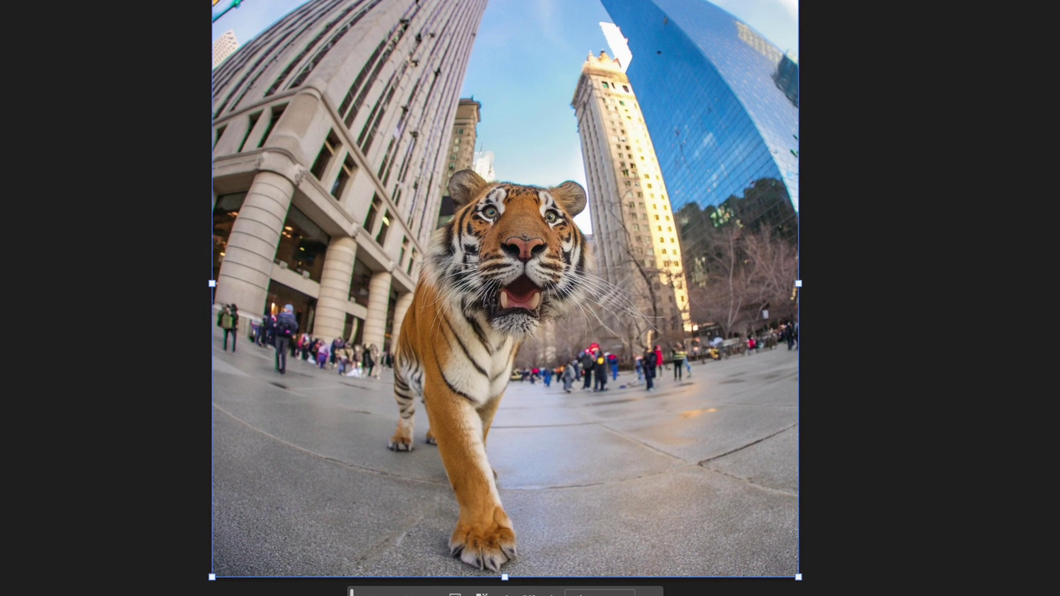
left_click(469, 480)
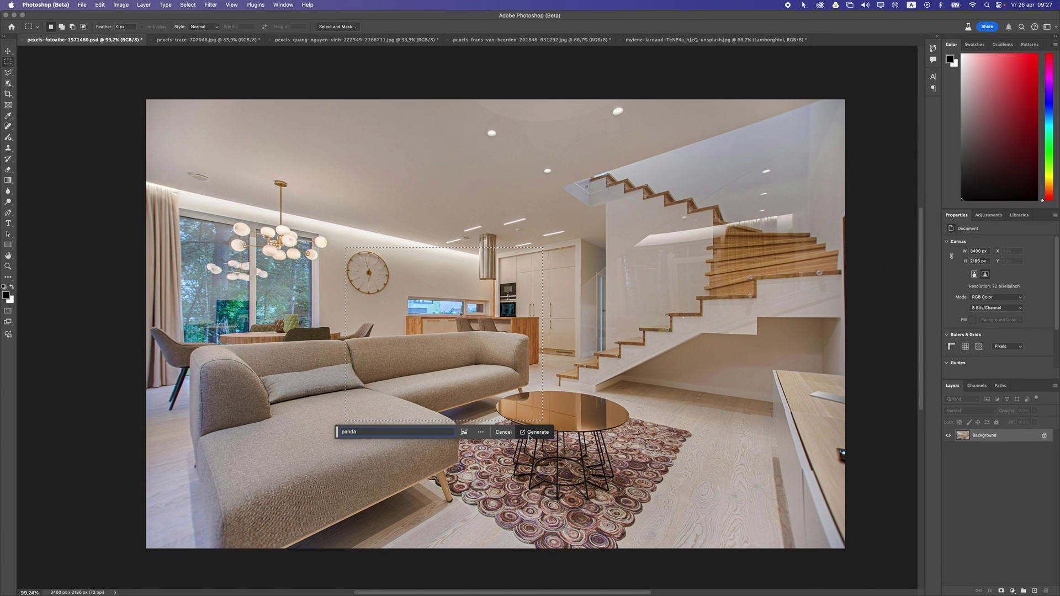
Step: Generate 'panda' inside the sofa selection with Generative Fill
left_click(529, 436)
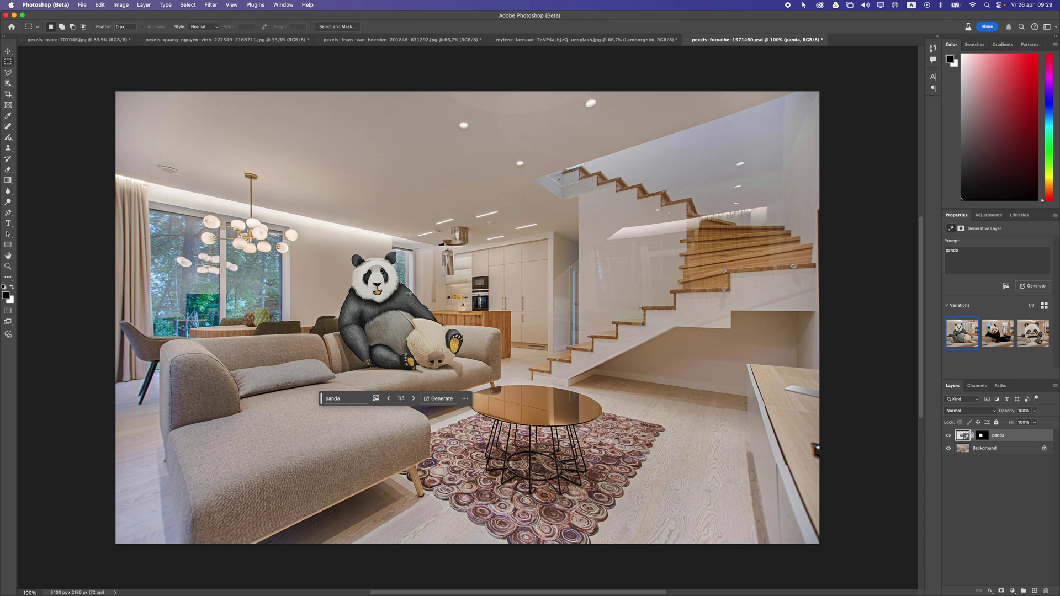
Step: Compare the realistic and cartoon pandas, settling on realistic variation 2 of 3
left_click(993, 342)
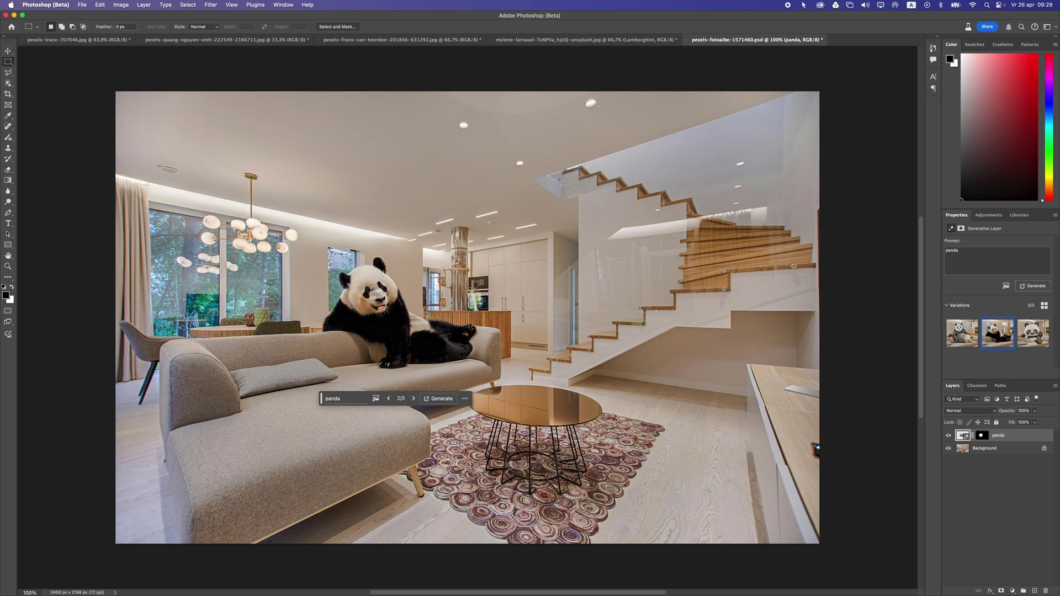
left_click(1025, 335)
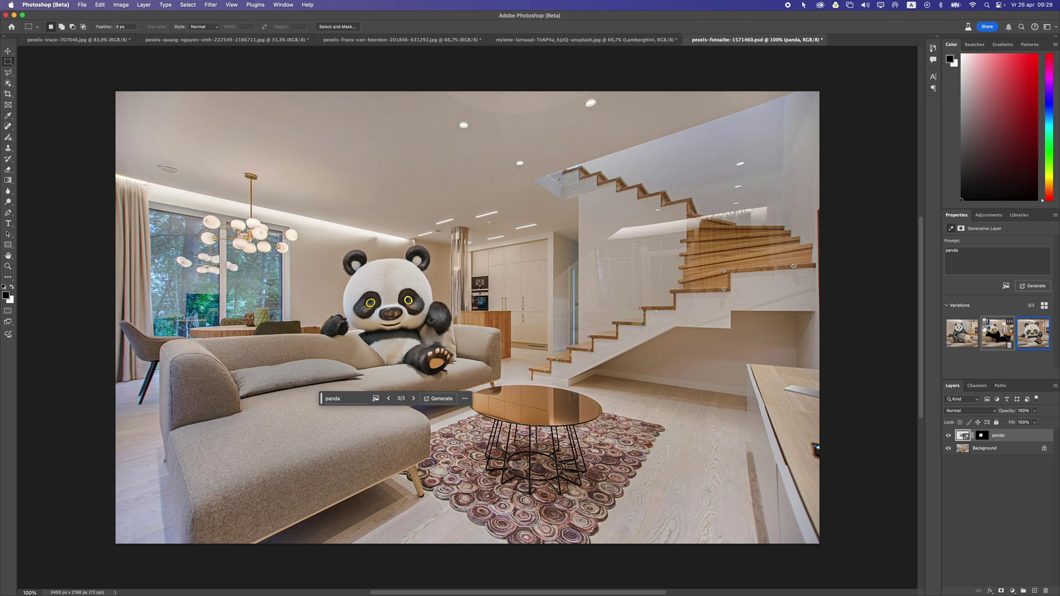
left_click(1009, 335)
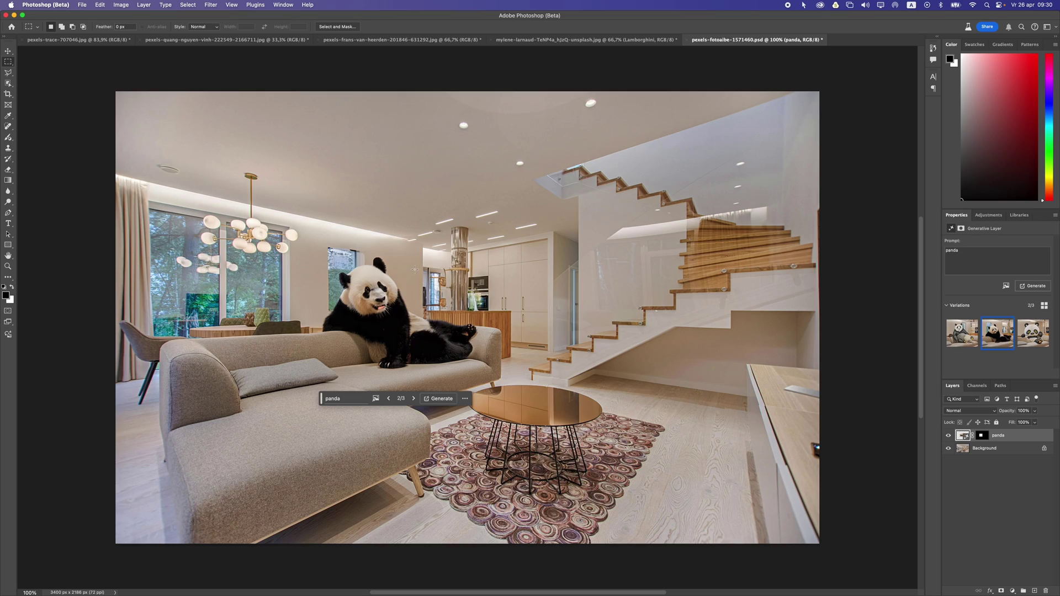
Step: Apply Enhance detail to the realistic panda, reapplying it with Edit > Redo Enhance Detail
scroll(377, 298, "up", 10)
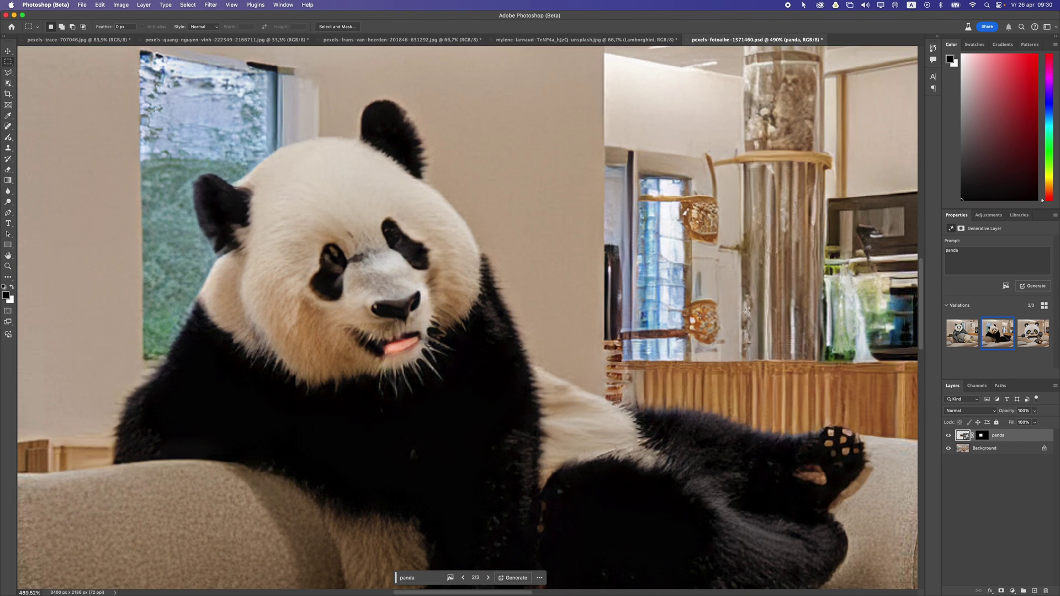
mouse_move(992, 326)
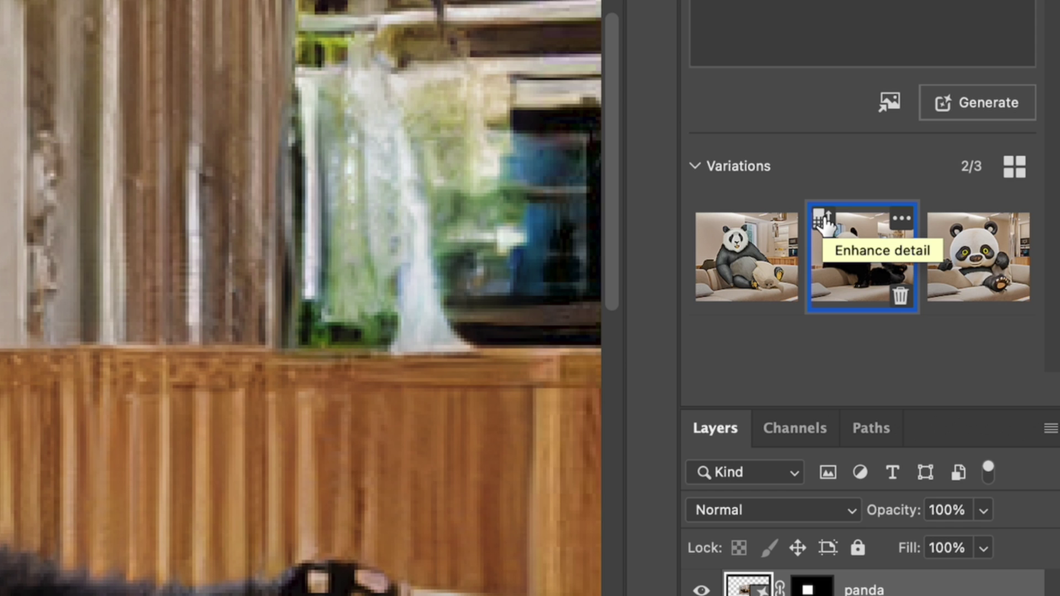
left_click(823, 219)
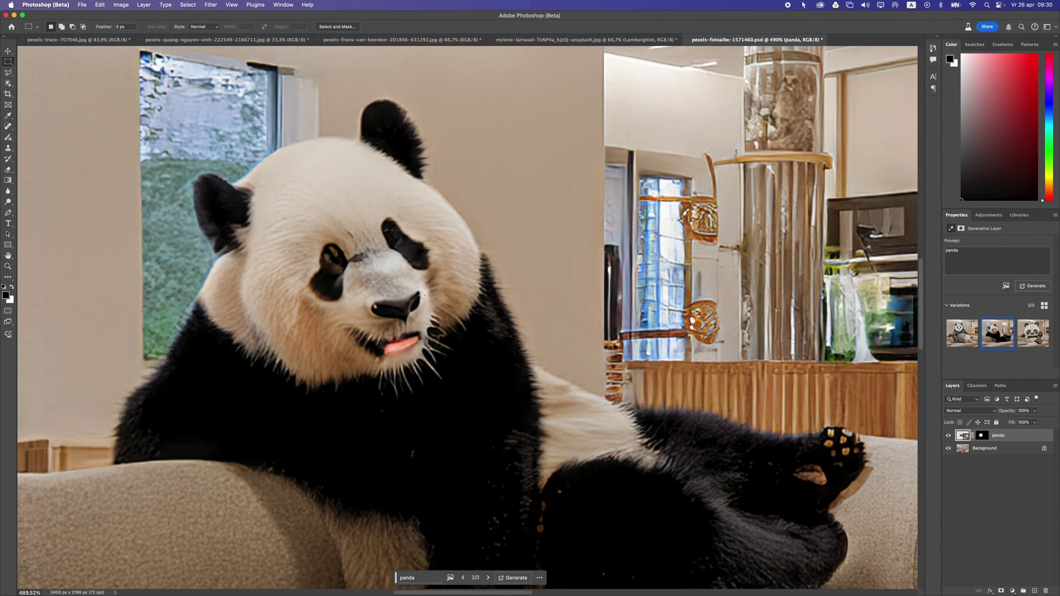
mouse_move(1012, 337)
scroll(418, 276, "up", 3)
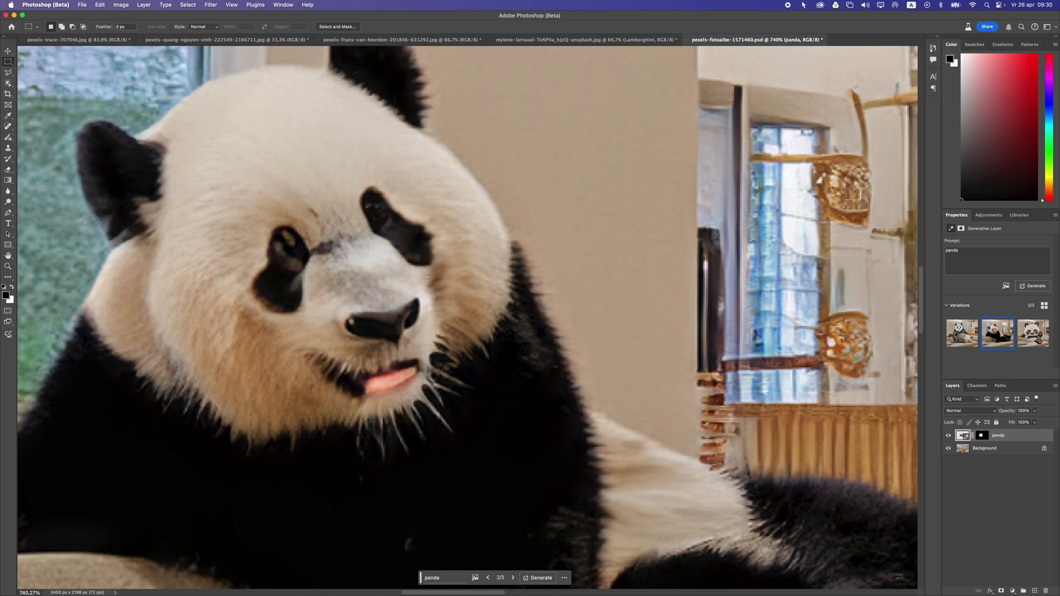
scroll(418, 276, "up", 1)
scroll(421, 277, "down", 2)
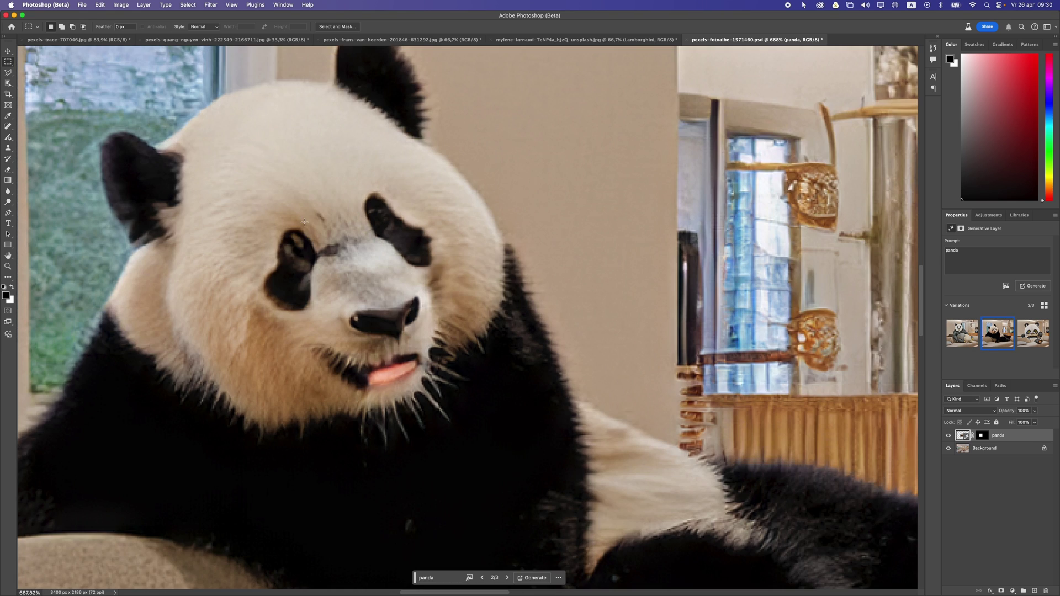
left_click(100, 4)
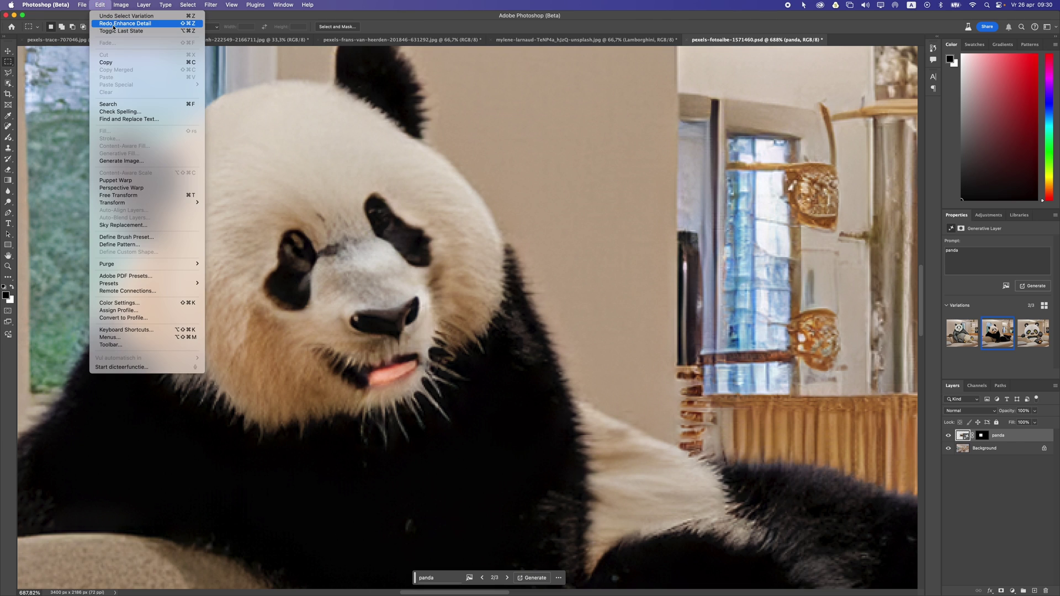
left_click(114, 24)
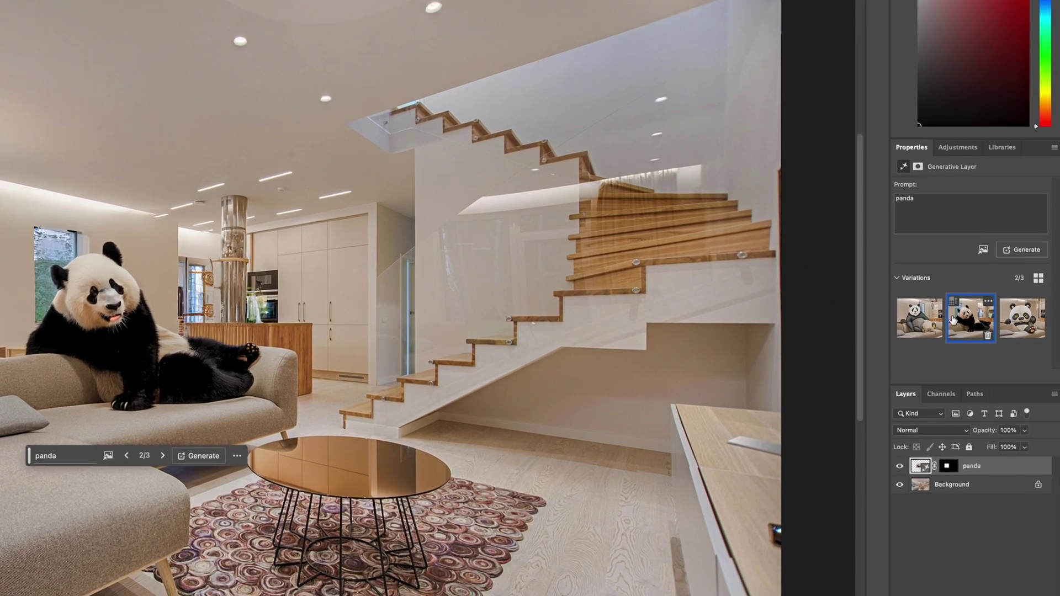
Step: Generate six variations similar to the realistic panda and preview the third
mouse_move(1008, 328)
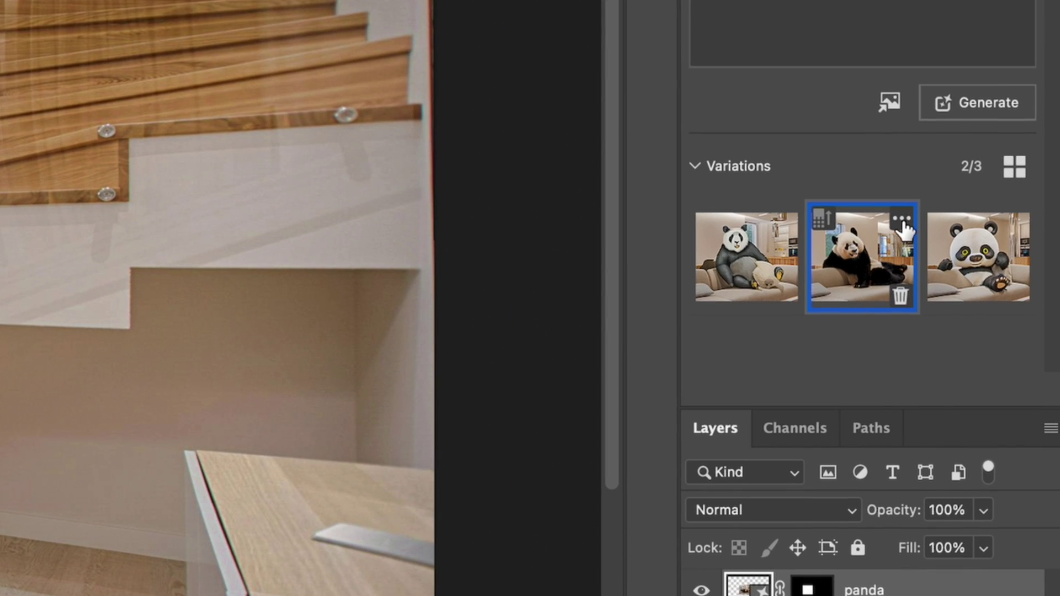
left_click(901, 220)
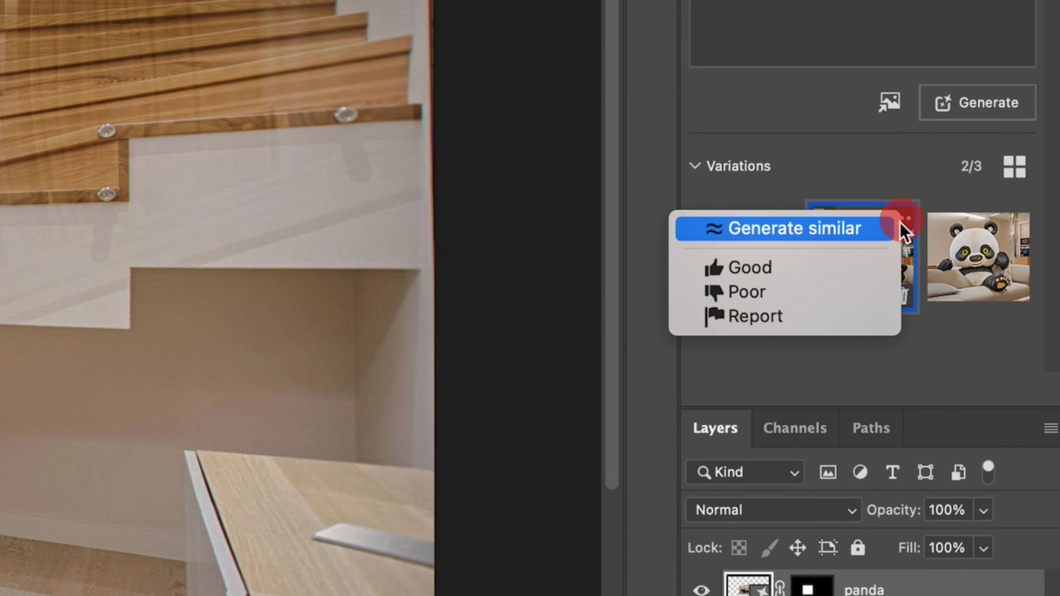
left_click(861, 227)
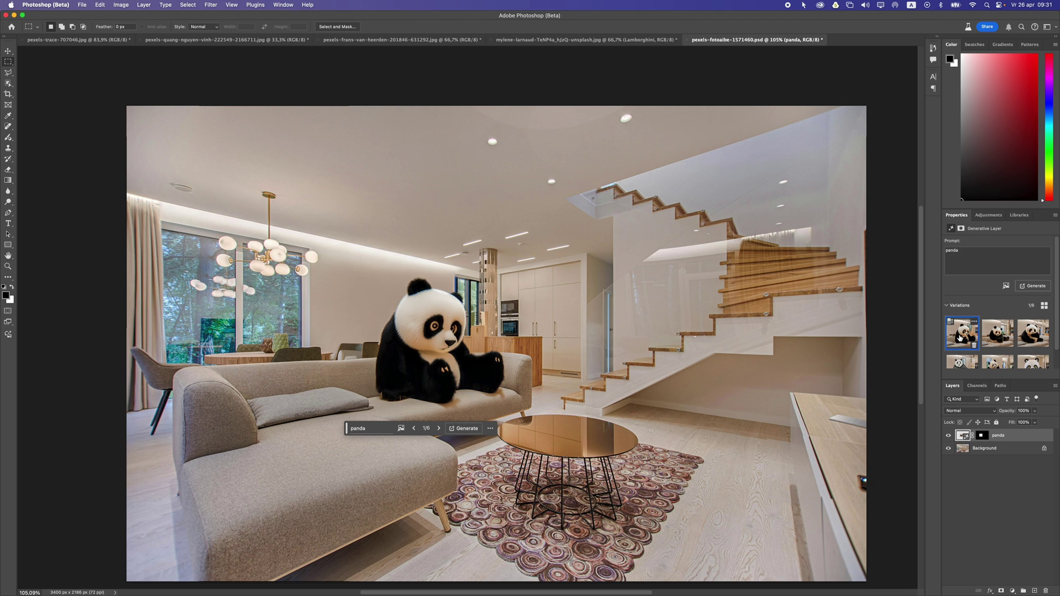
left_click(1035, 334)
Step: Return to the seated panda, then remove the background behind the two rhinos
left_click(1014, 338)
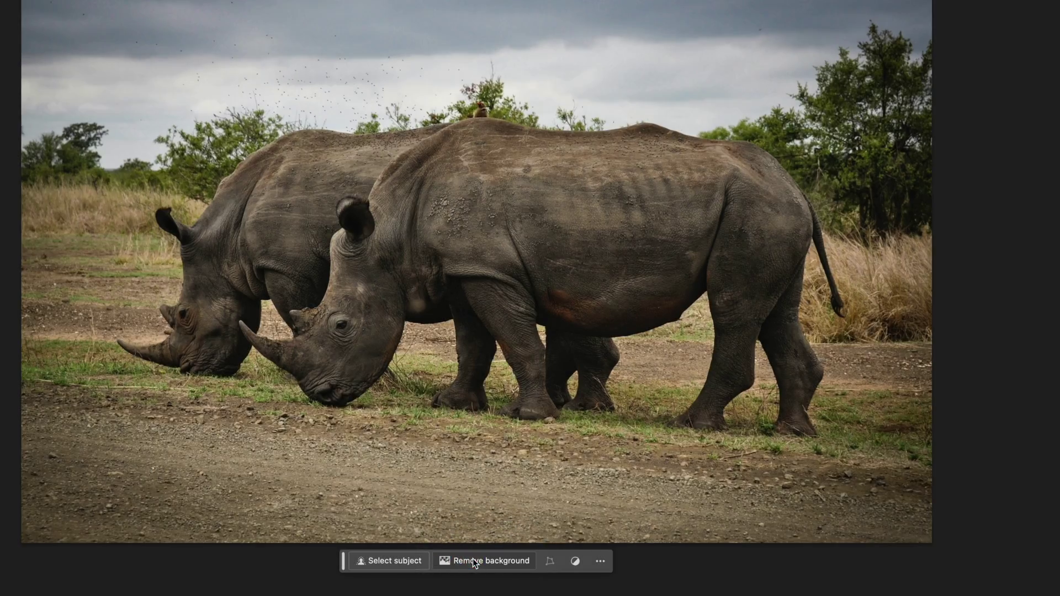
left_click(474, 560)
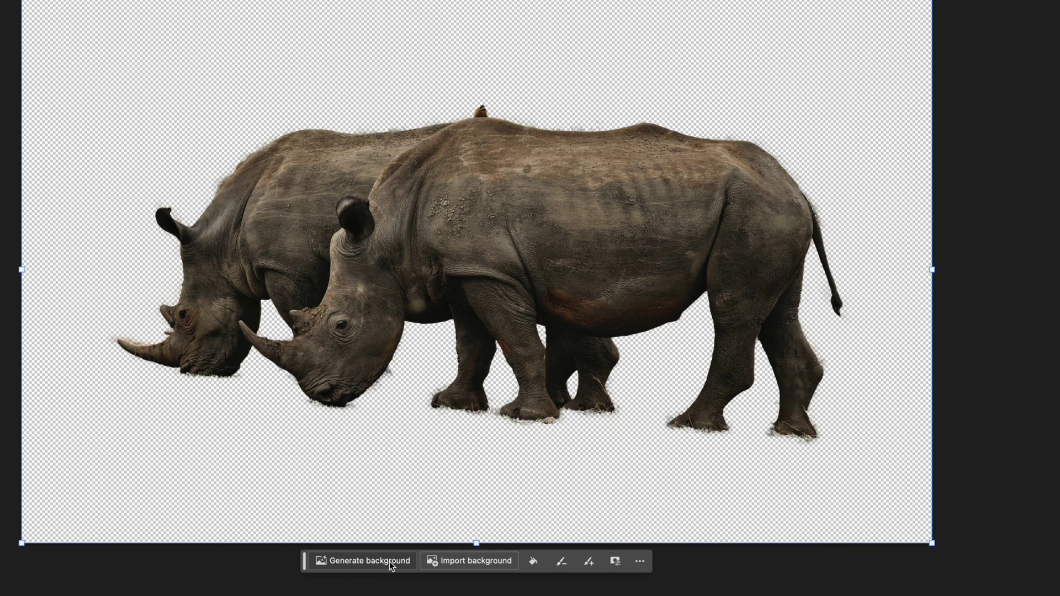
Step: Generate a new background behind the rhinos from the prompt 'Beach'
left_click(357, 561)
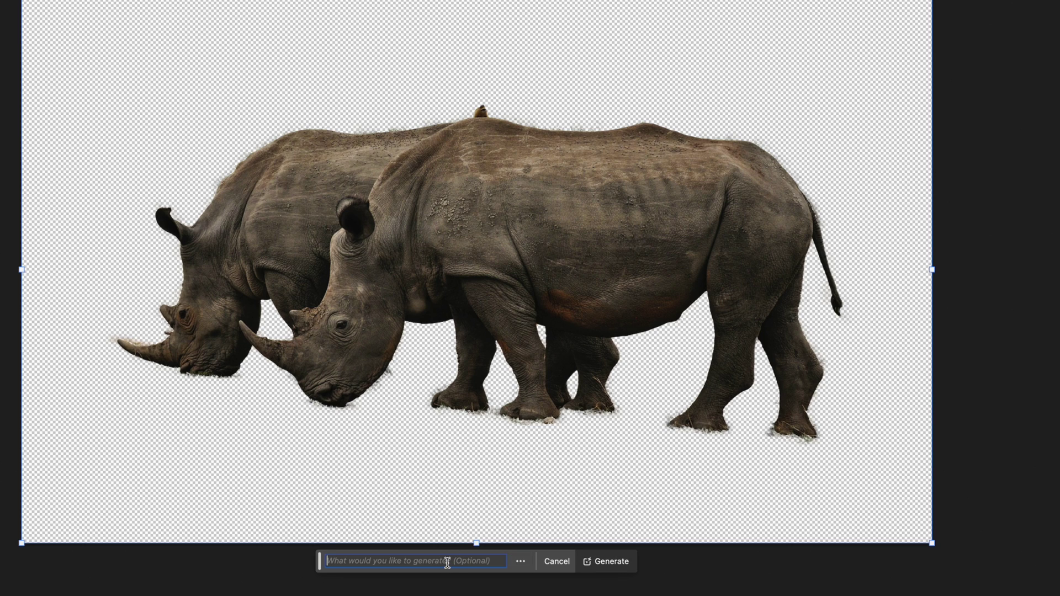
type("Beach")
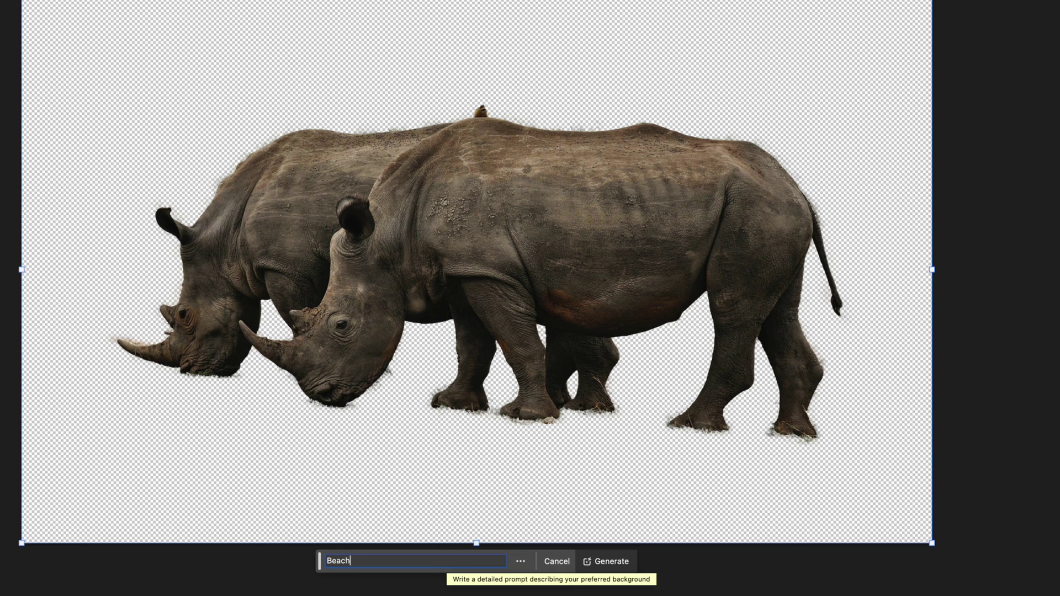
left_click(608, 562)
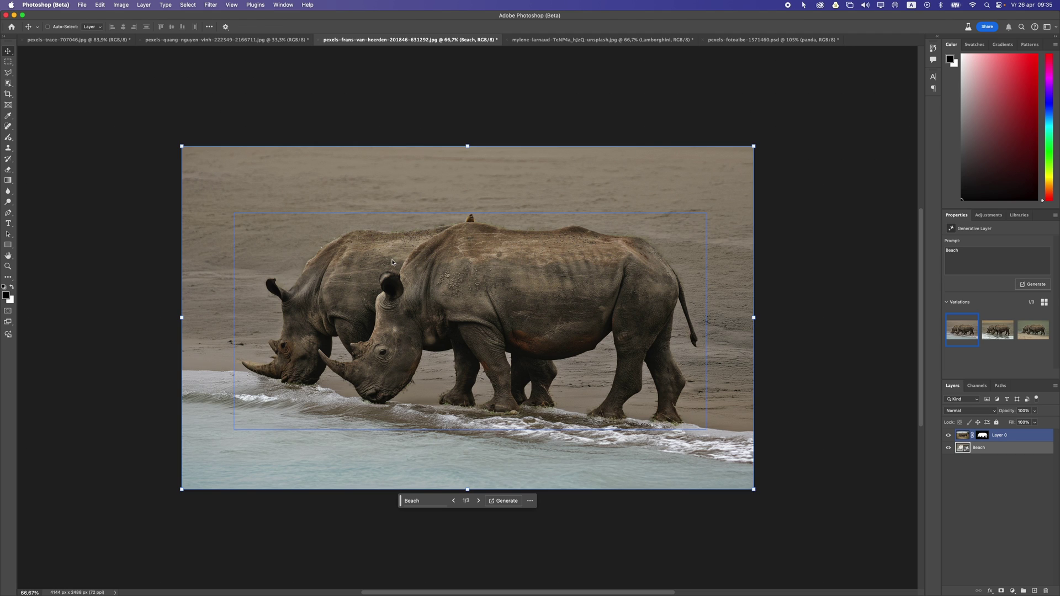
Step: Compare the beach variations and keep the wet-sand shoreline version, variation 2 of 3
left_click(990, 335)
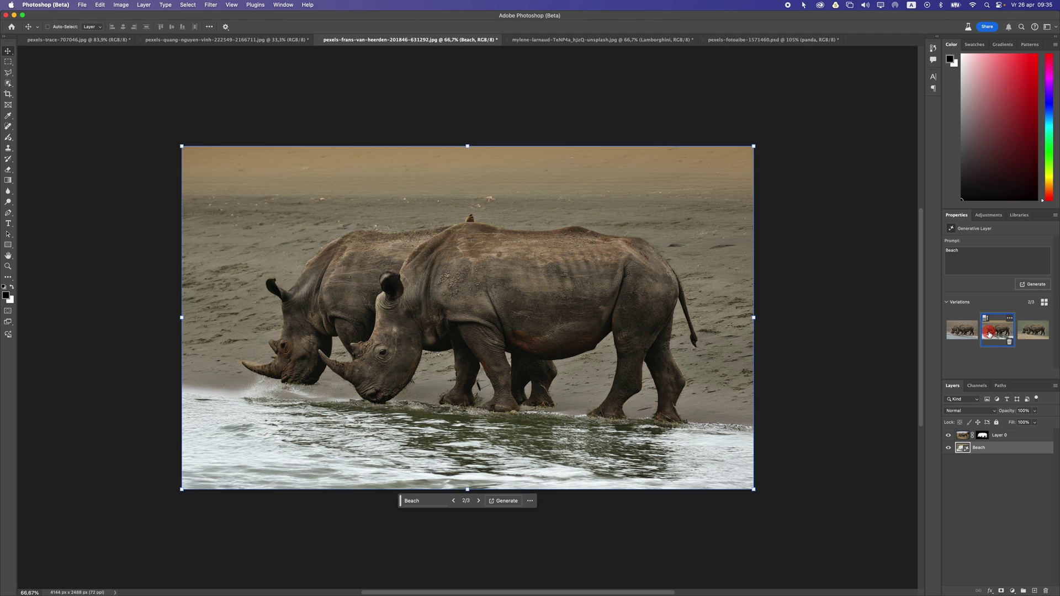
left_click(1034, 332)
mouse_move(975, 334)
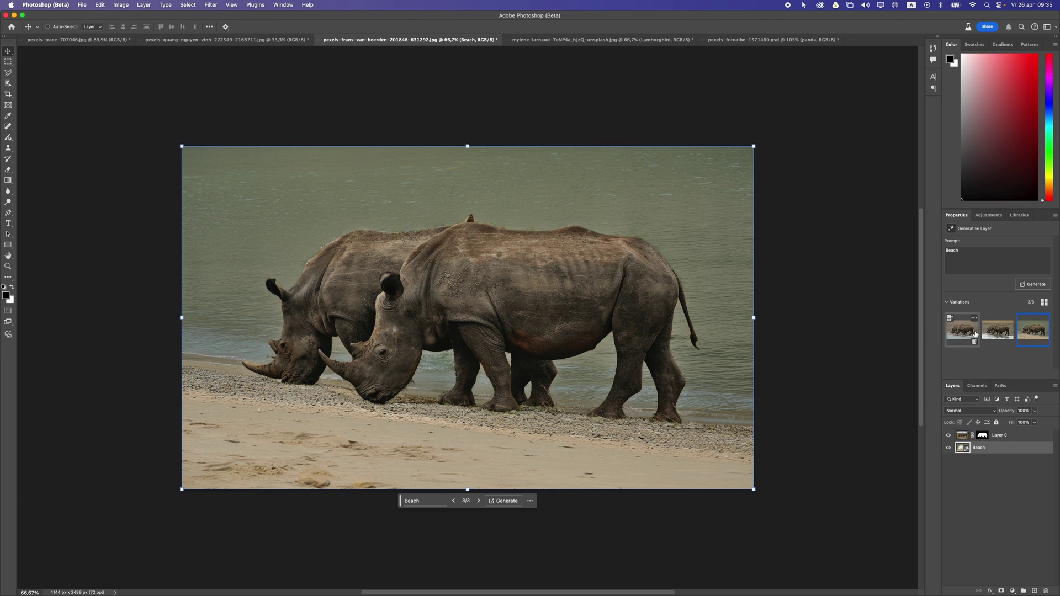
left_click(1002, 334)
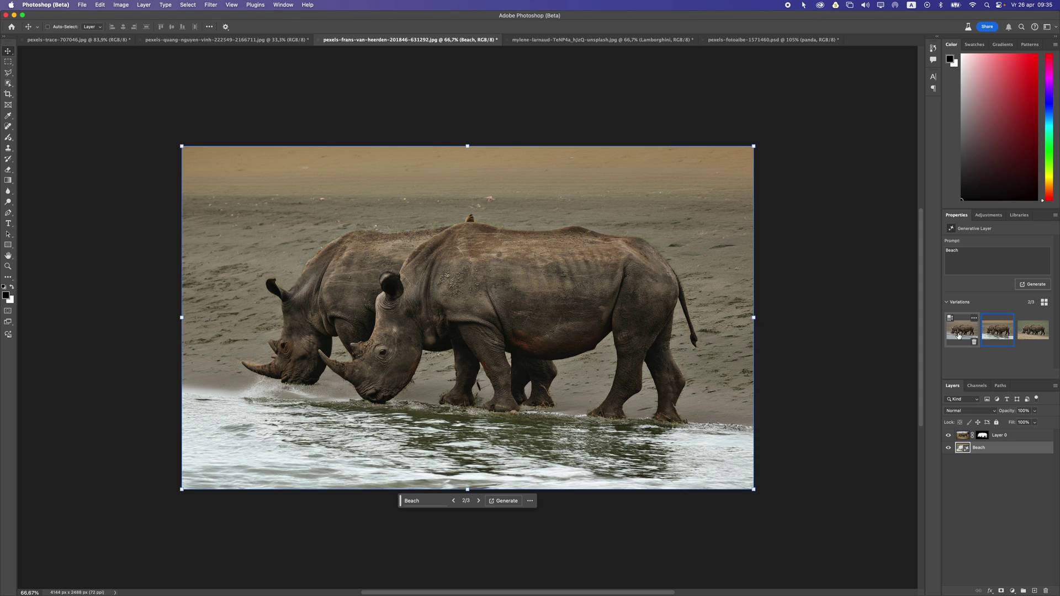
left_click(959, 335)
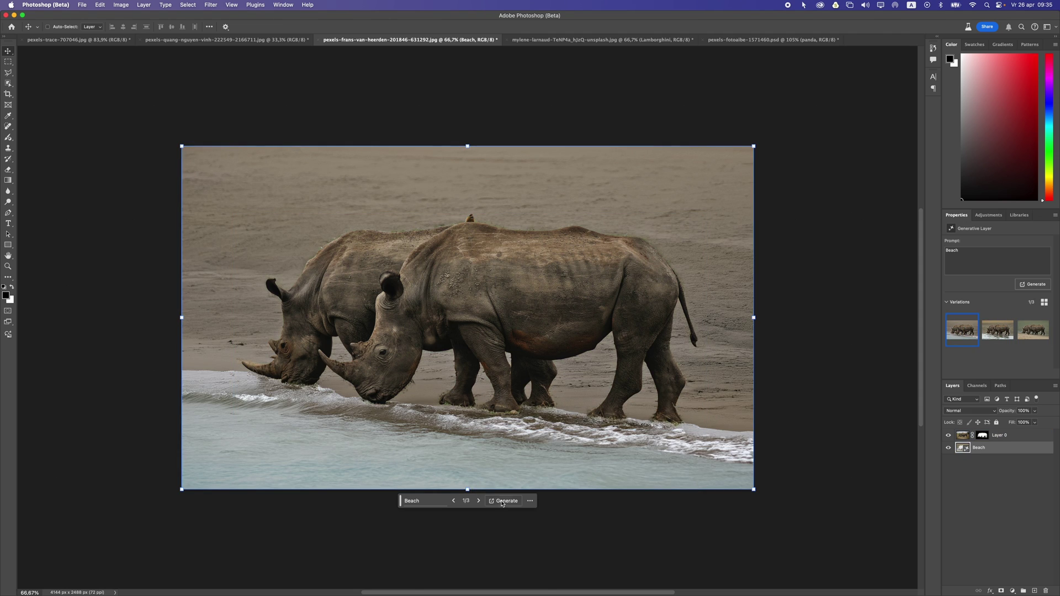
left_click(988, 339)
left_click(439, 328)
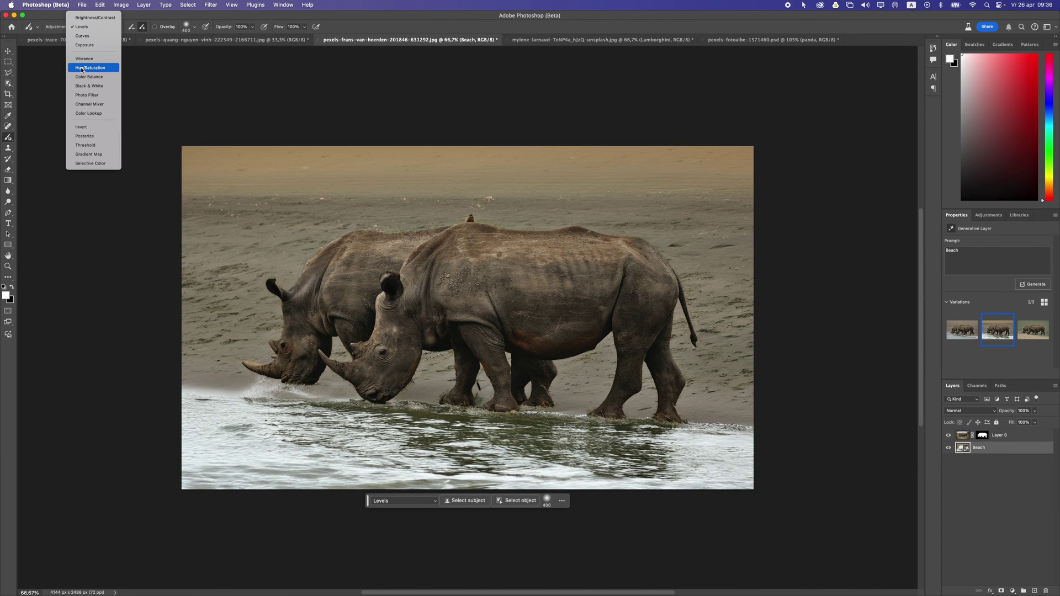
Step: Paint a Curves adjustment over the beach water and move Curves 1 above Layer 0
left_click(93, 37)
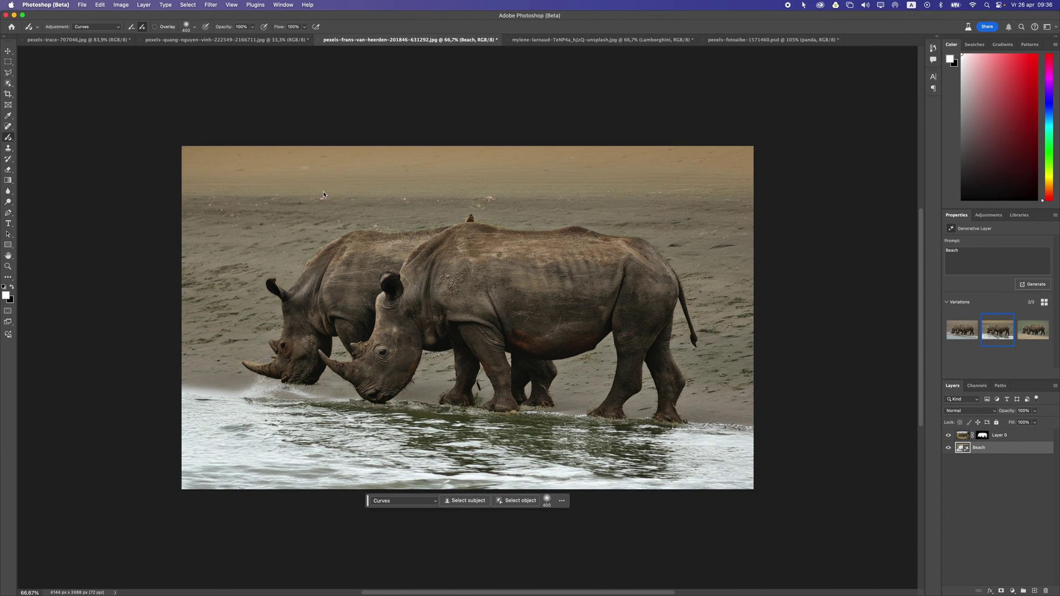
mouse_move(515, 395)
left_mouse_down()
mouse_move(579, 418)
mouse_move(431, 435)
mouse_move(580, 447)
mouse_move(372, 458)
mouse_move(415, 450)
mouse_move(382, 449)
mouse_move(602, 468)
left_mouse_up()
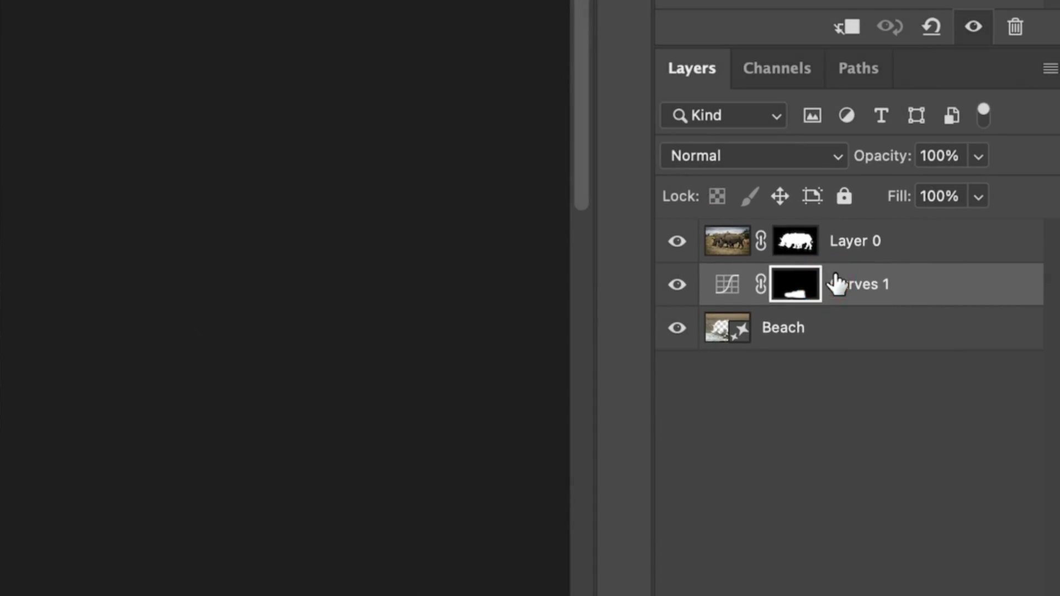
left_click_drag(993, 448, 1002, 433)
left_click_drag(862, 234, 867, 230)
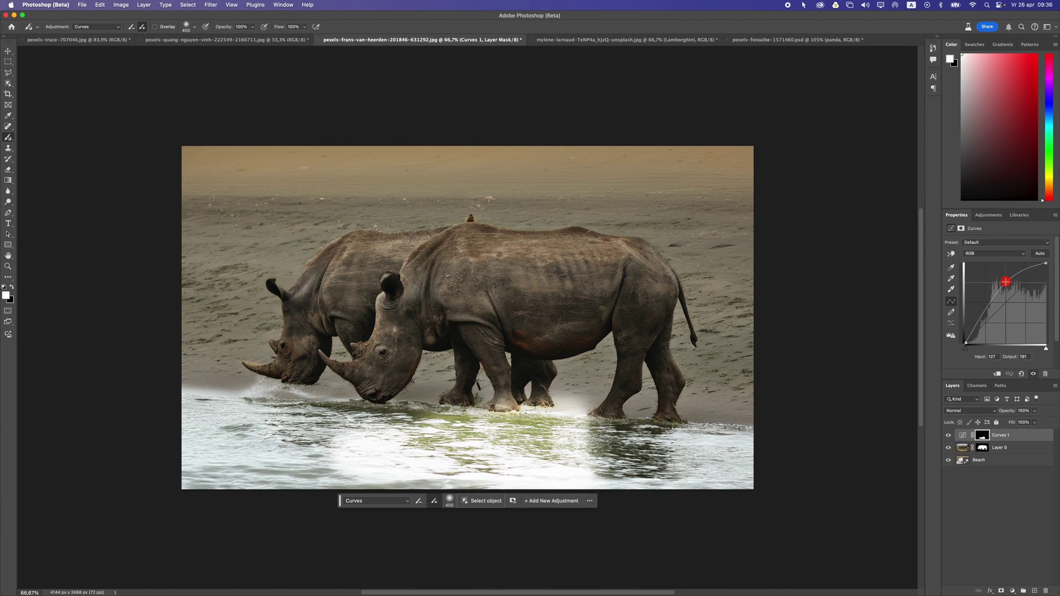
Step: Pull the curve down and paint the darkening over the remaining bright water
left_click_drag(1005, 279, 1055, 304)
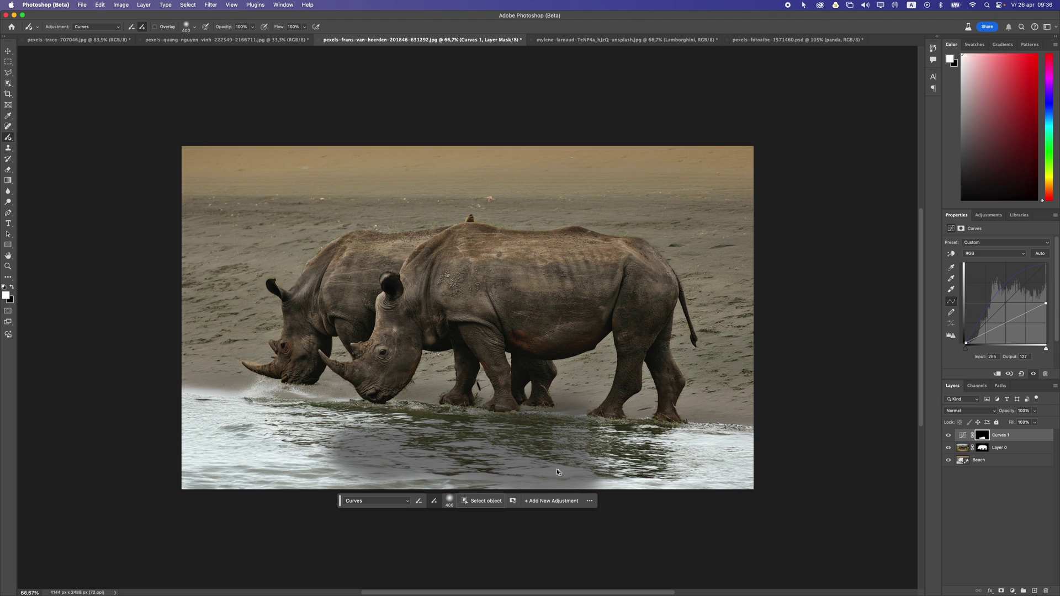
mouse_move(558, 473)
left_mouse_down()
mouse_move(700, 442)
mouse_move(722, 450)
mouse_move(559, 480)
mouse_move(326, 447)
mouse_move(240, 412)
mouse_move(173, 457)
mouse_move(765, 452)
left_mouse_up()
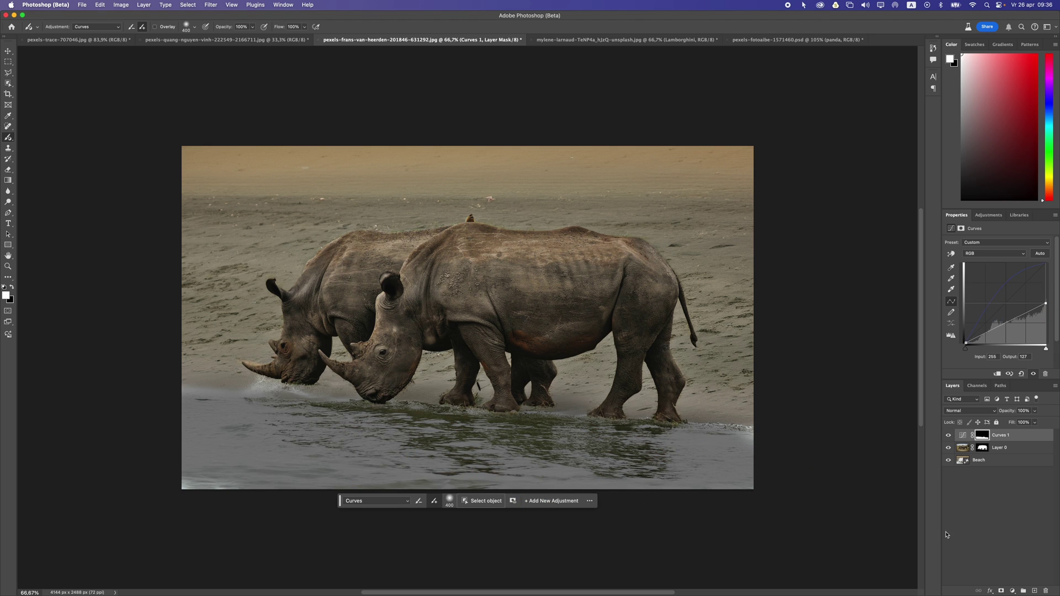
left_click(1012, 590)
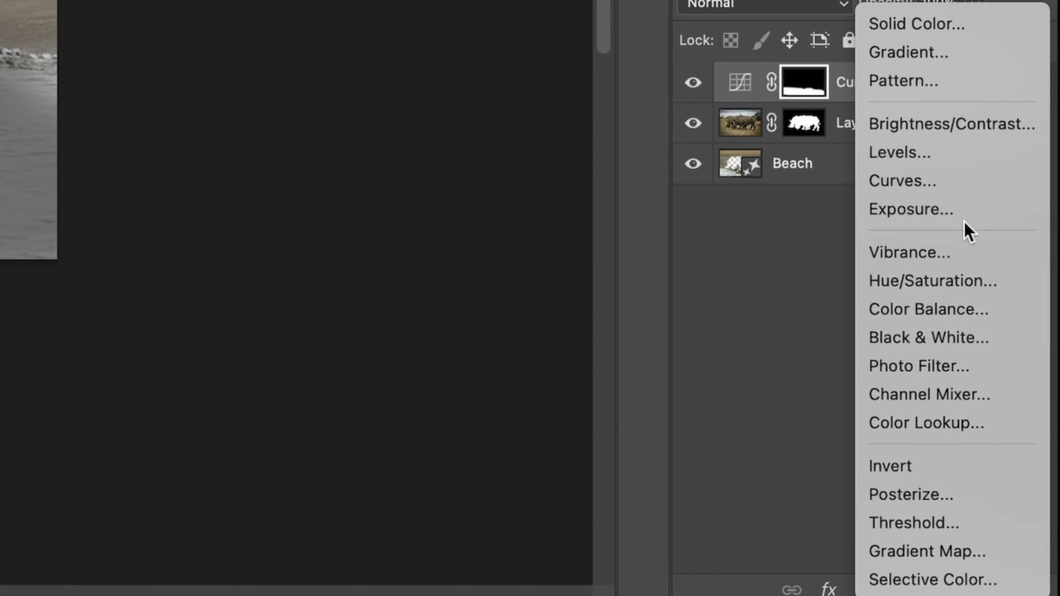
key("Escape")
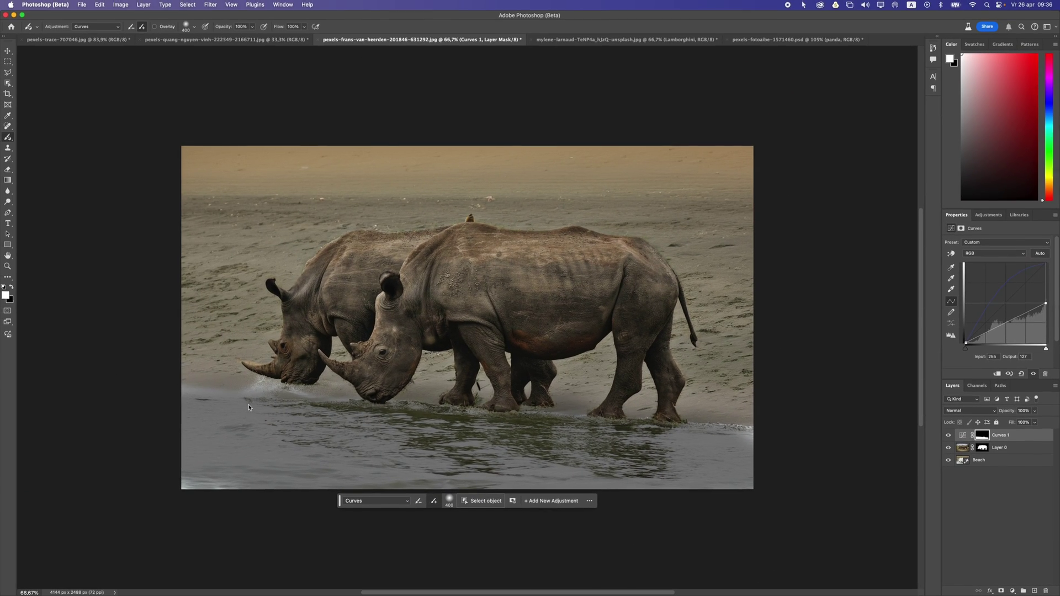
left_click_drag(188, 387, 369, 413)
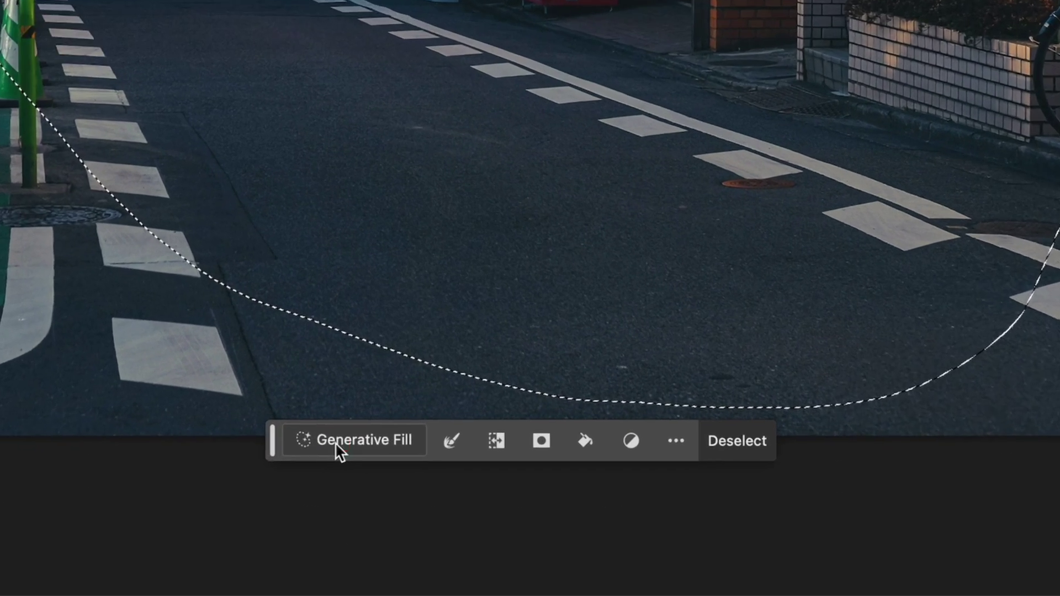
Step: Enter the Generative Fill prompt 'lamborghini' for the selected road area
left_click(505, 535)
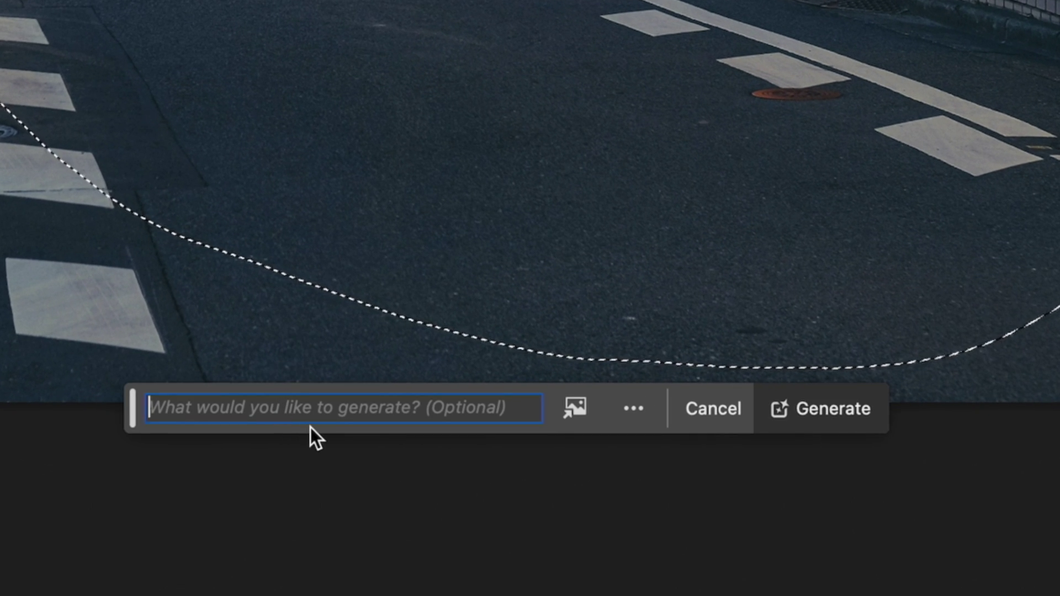
type("lamboeg")
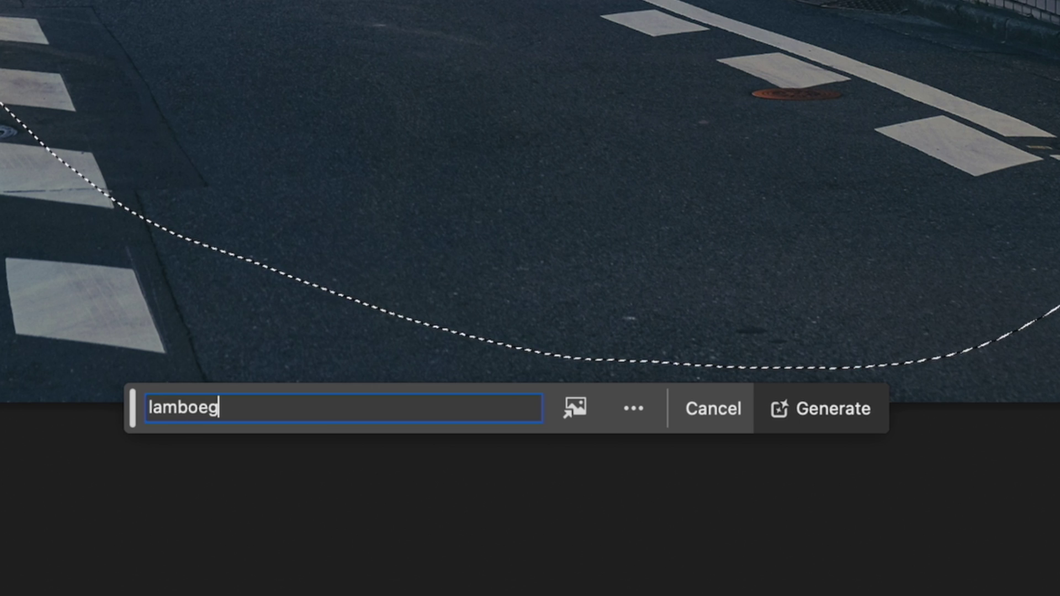
key("BackSpace")
key("BackSpace")
type("rghini")
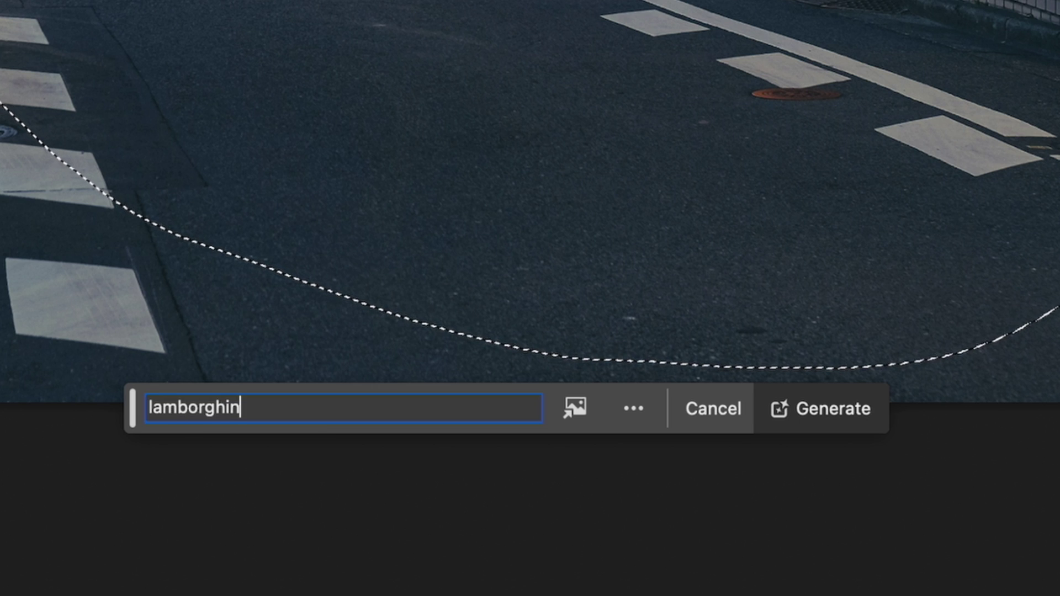
Step: Add DSC_2925.jpg as the reference image for the fill
left_click(574, 408)
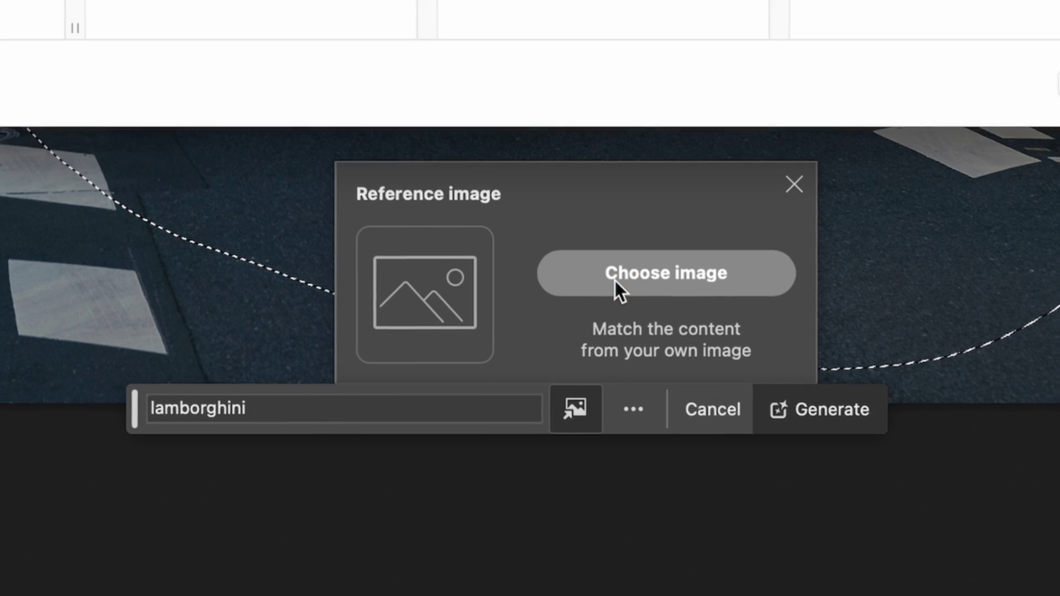
left_click(616, 279)
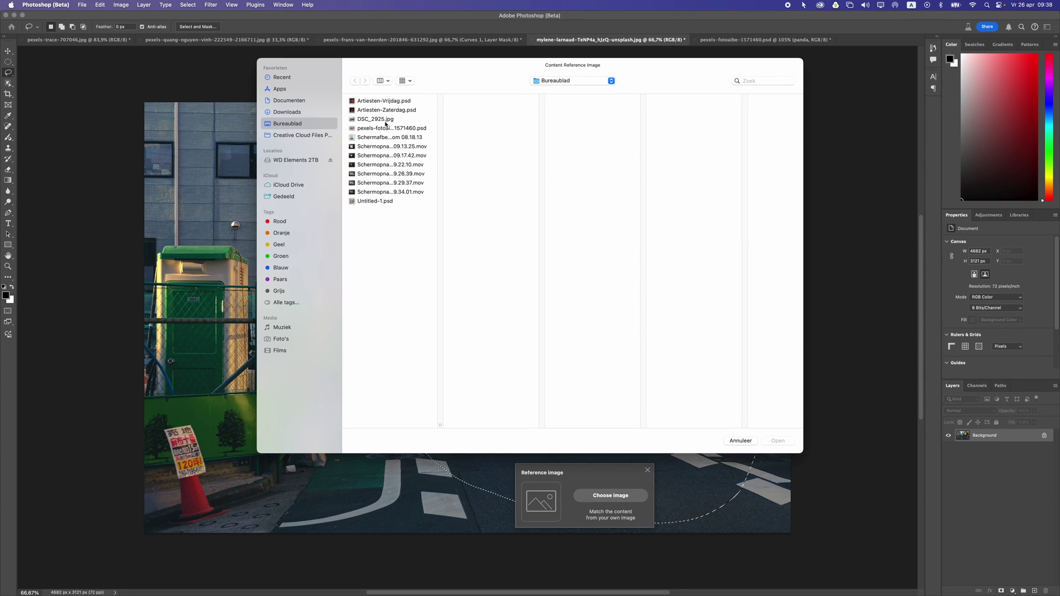
left_click(378, 120)
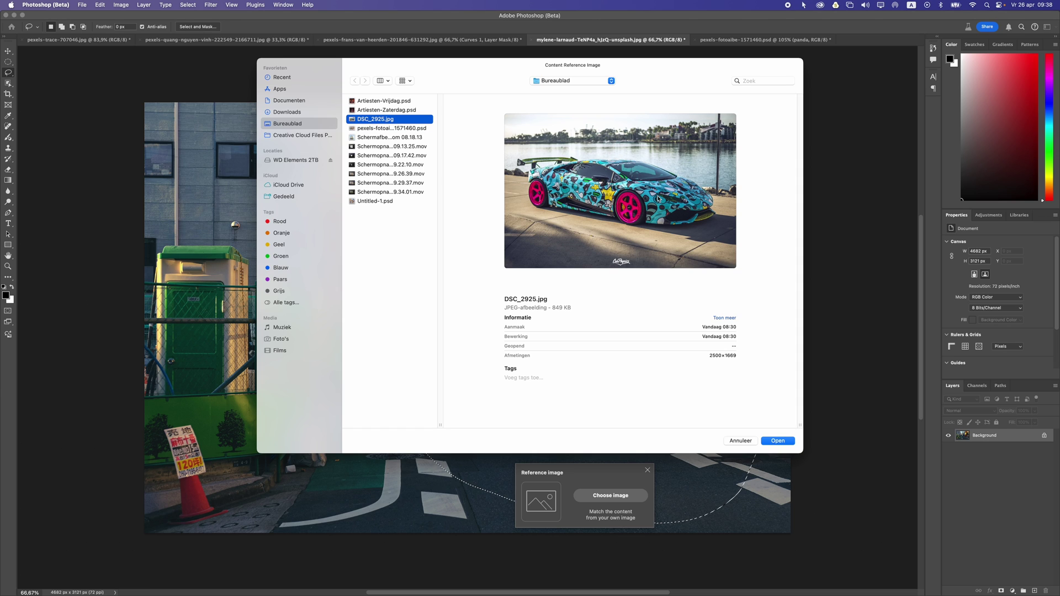
left_click(778, 441)
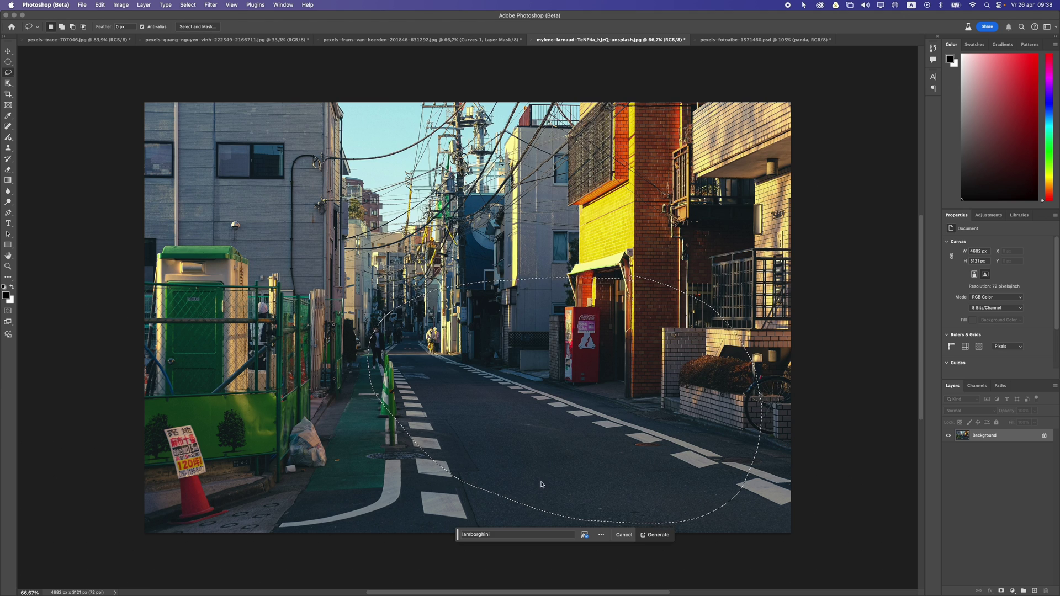
Step: Generate the wrapped car on the road and apply car variation 2 of 3
left_click(657, 536)
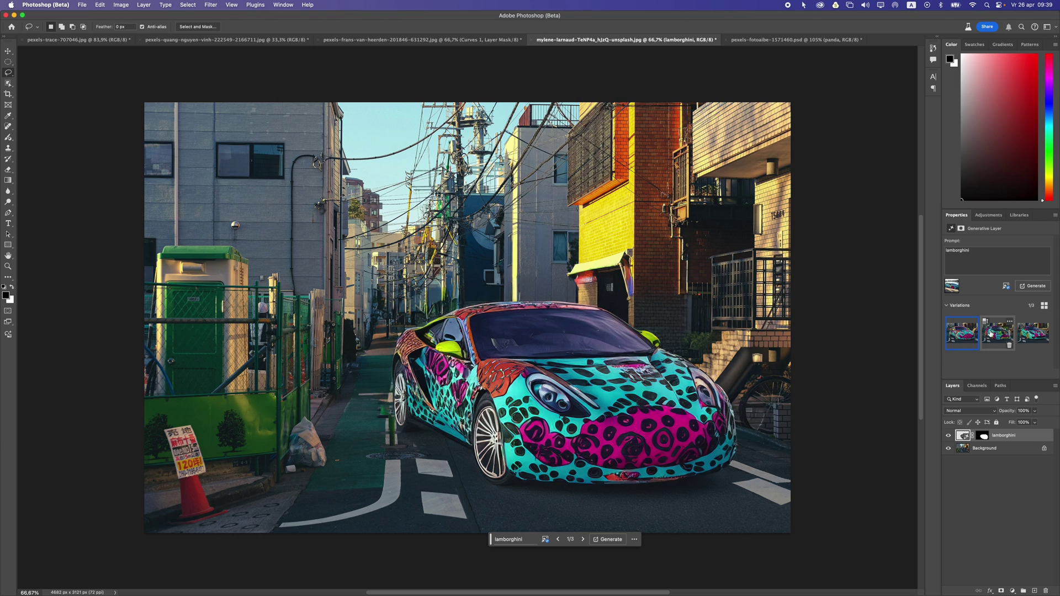
left_click(993, 335)
left_click(997, 332)
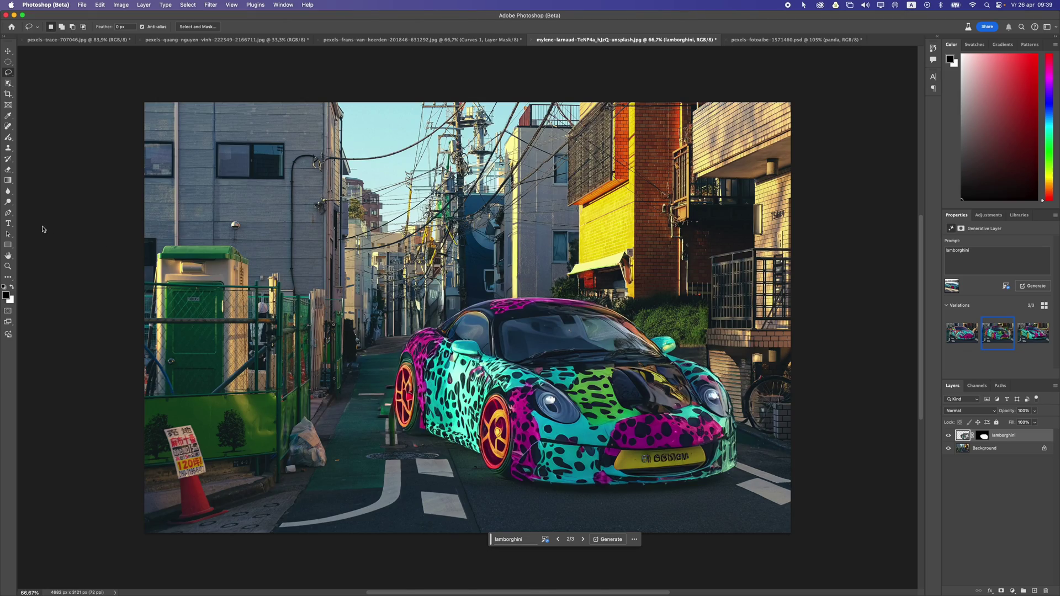
Step: Add a text layer reading 'ZENZDESIGN' over the car at 200 pt
left_click(9, 224)
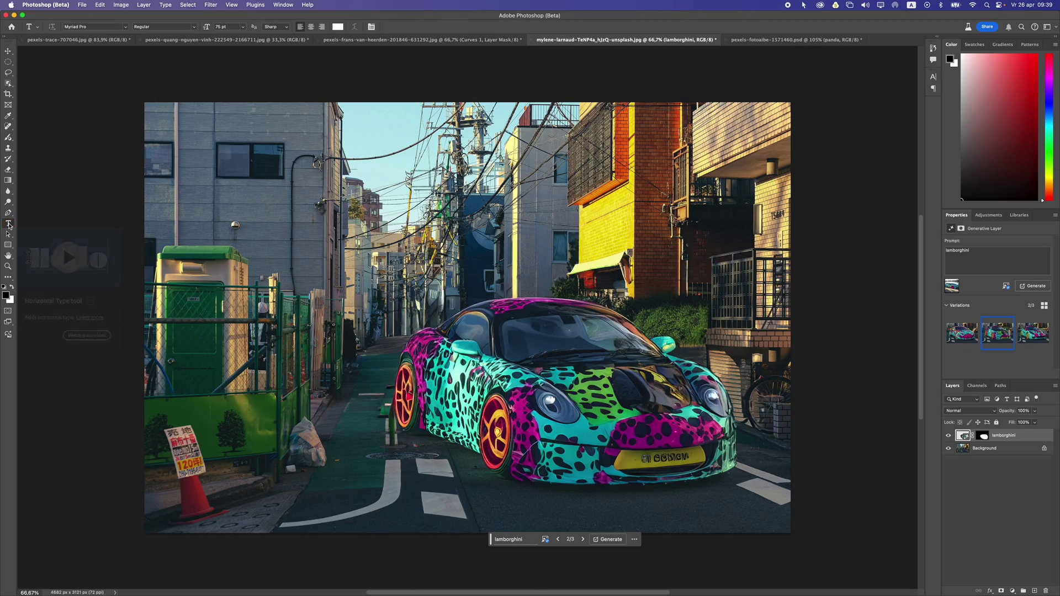
left_click(497, 359)
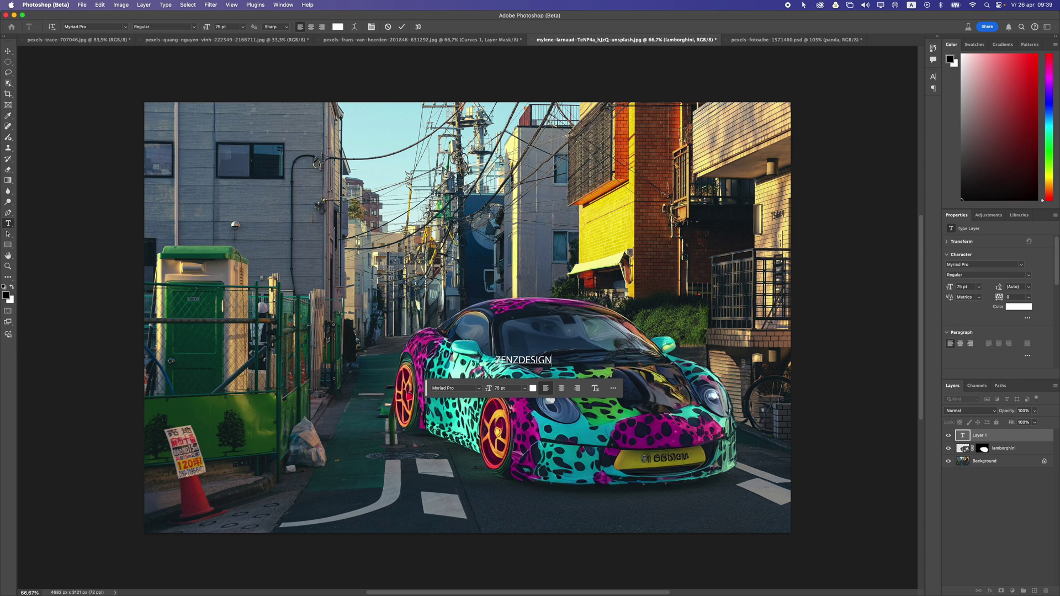
type("ZENZDESIGN")
key("super+a")
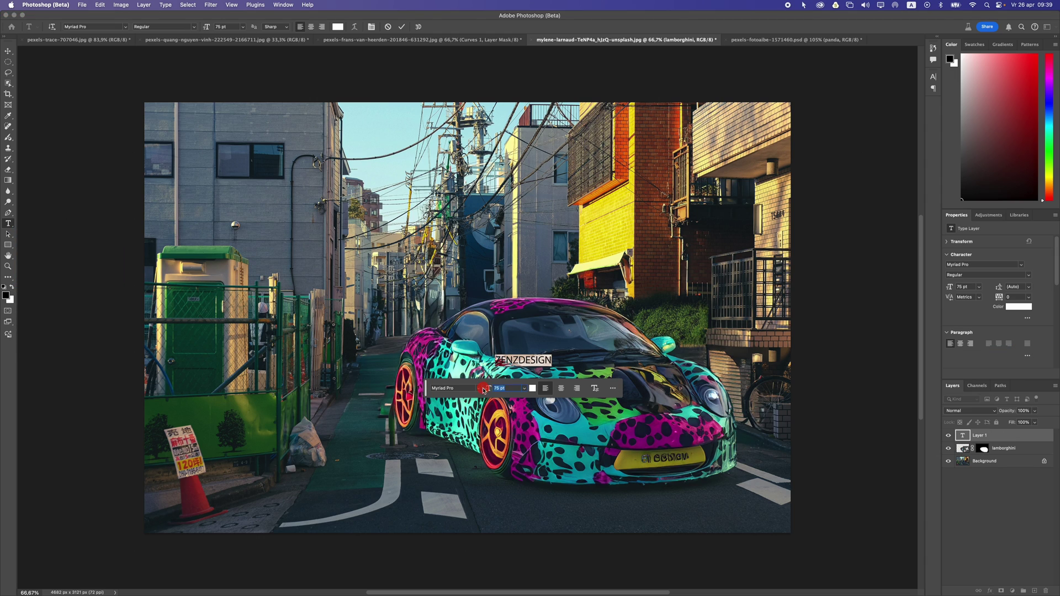
type("200")
key("Return")
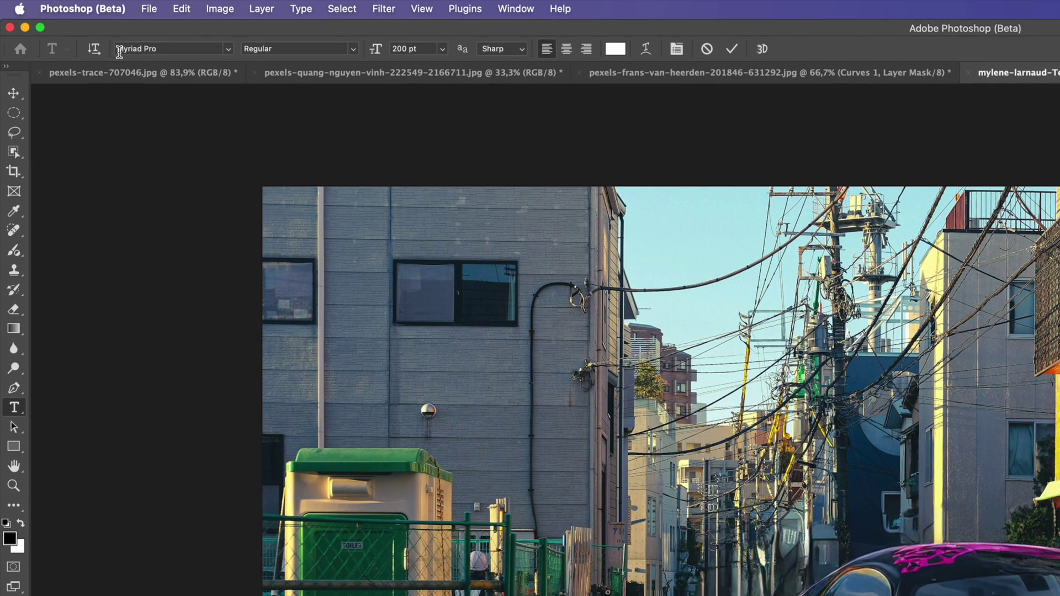
Step: Browse the wider online font library filtered to Sans Serif
left_click(105, 27)
left_click(226, 51)
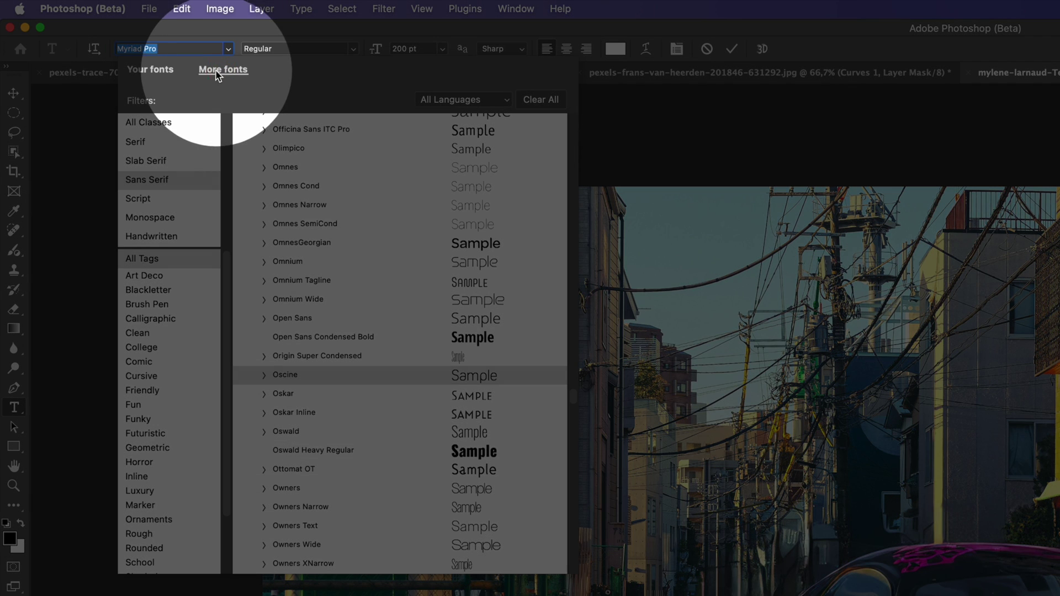
left_click(236, 73)
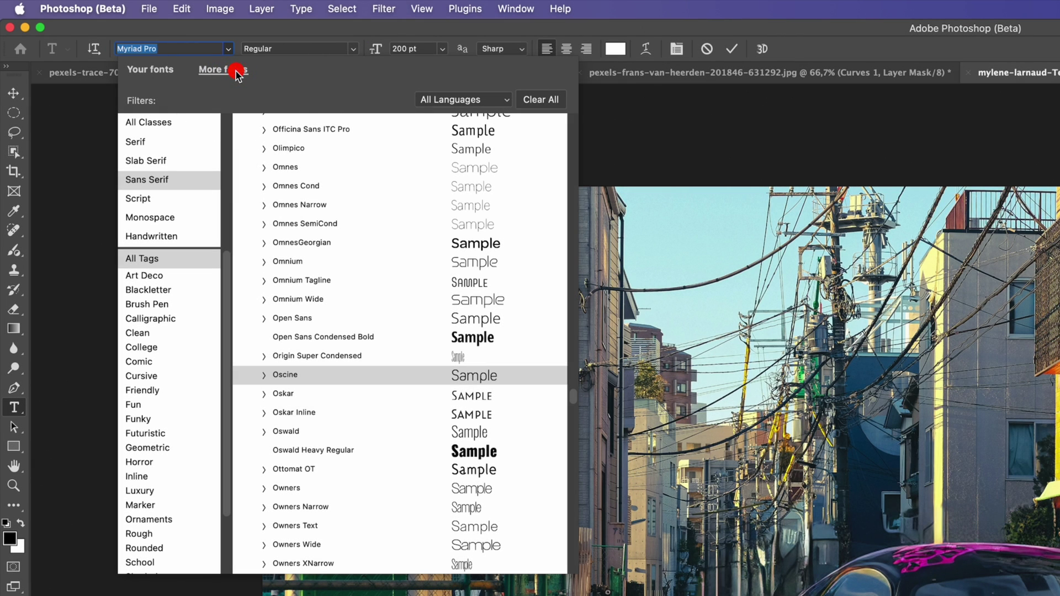
left_click(166, 71)
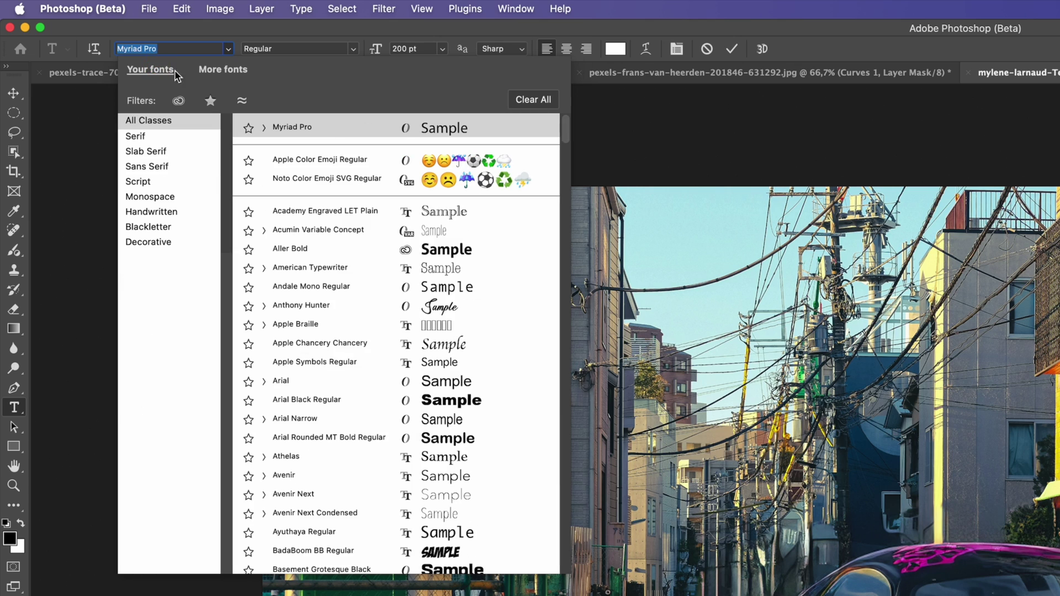
left_click(237, 73)
scroll(429, 341, "down", 10)
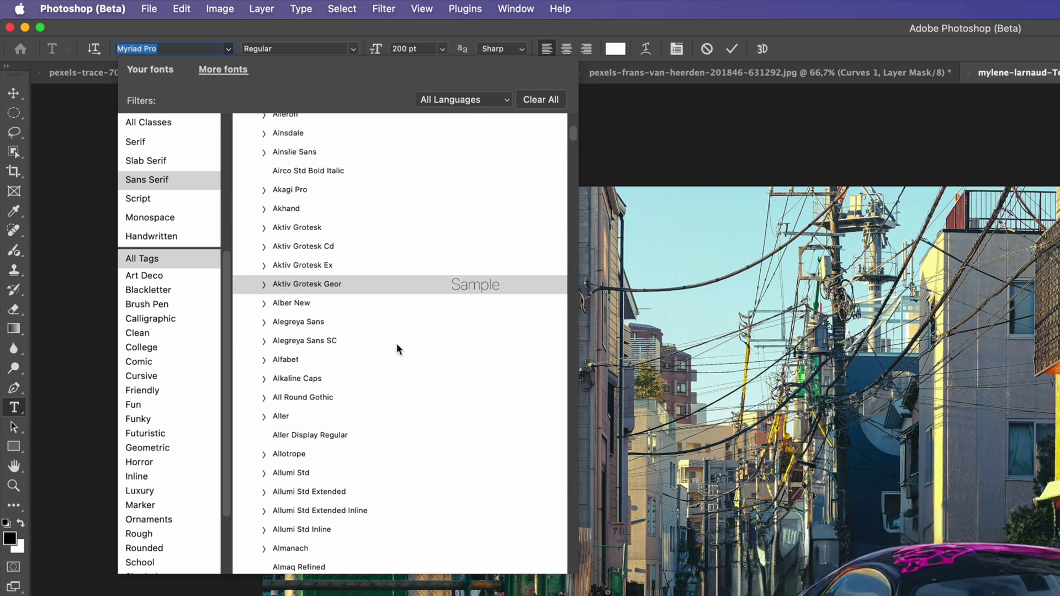
scroll(350, 373, "down", 15)
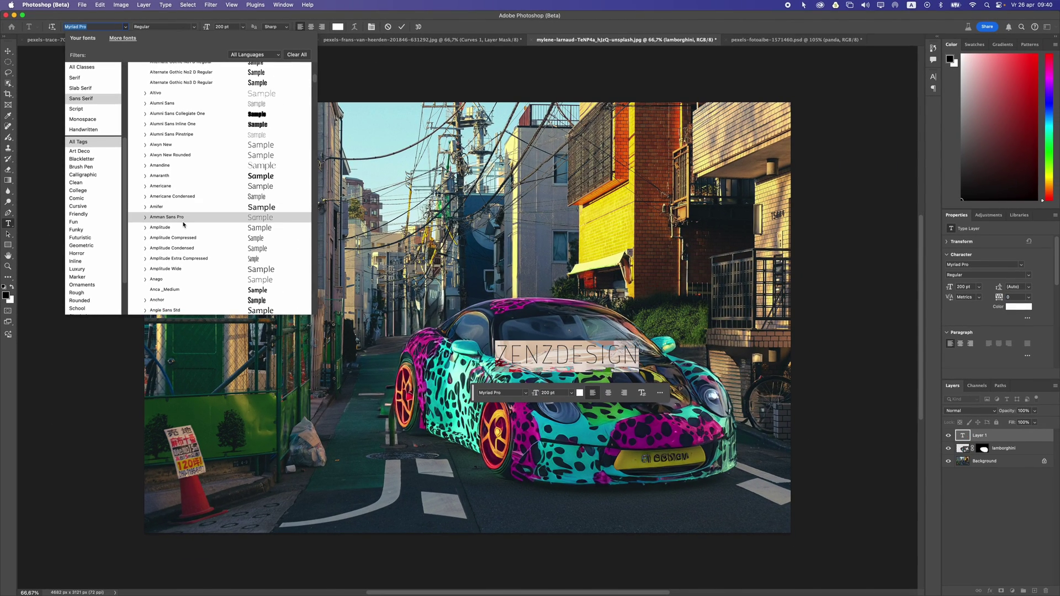
scroll(184, 224, "down", 2)
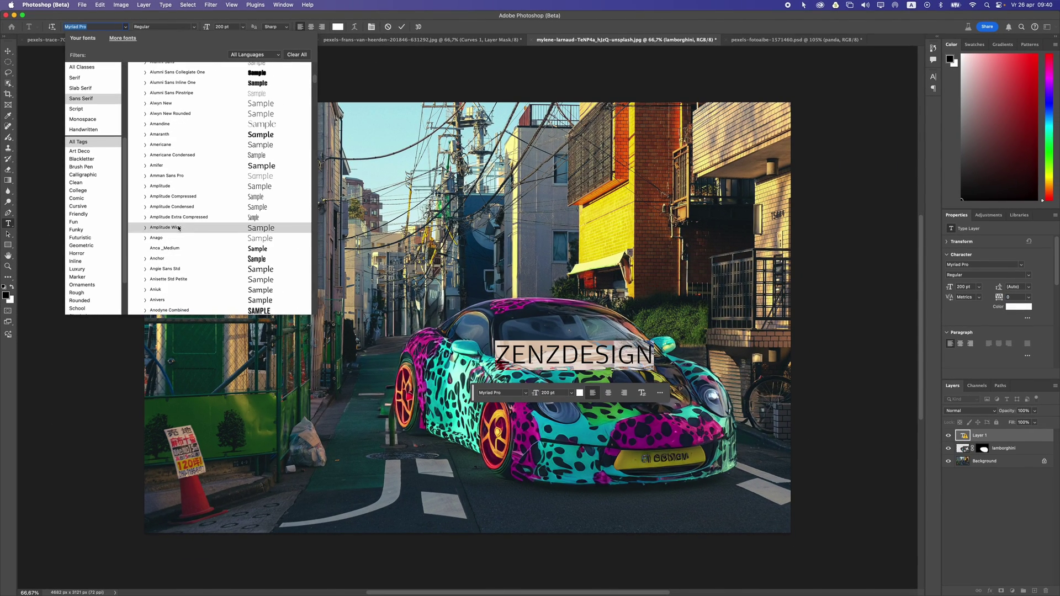